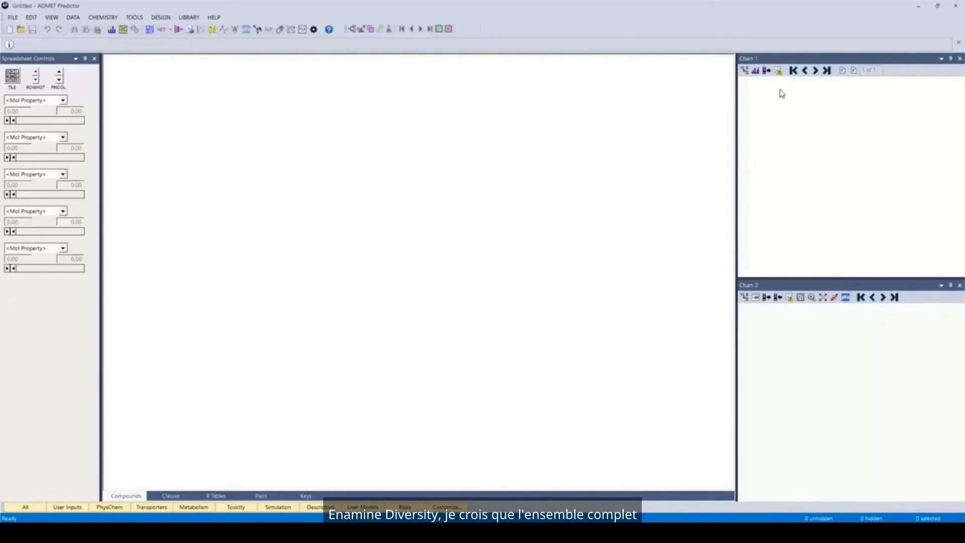
Open the structure file Enamine_Discovery_2000.sdf, using the first line as the compound identifier and loading all compound attributes
{"action": "left_click", "coordinate": [12, 17]}
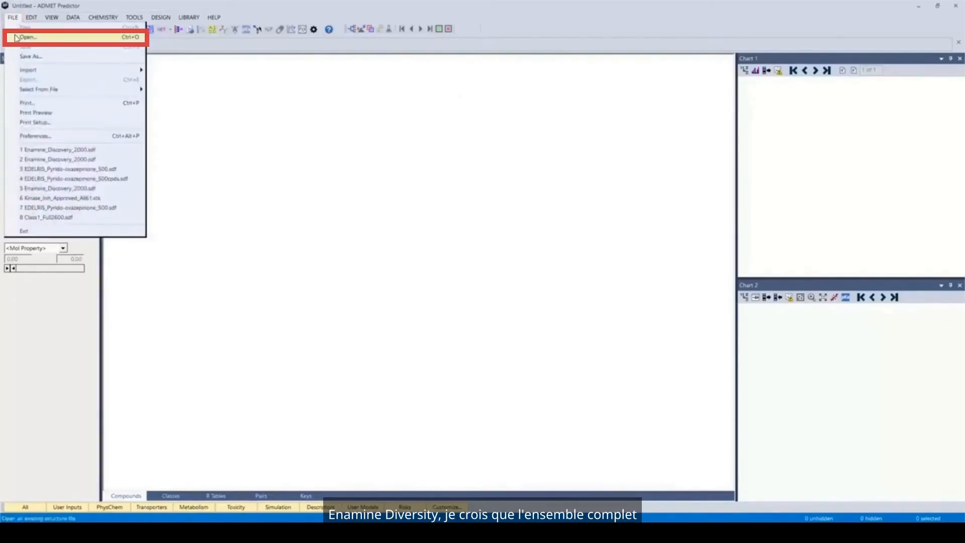
{"action": "left_click", "coordinate": [16, 38]}
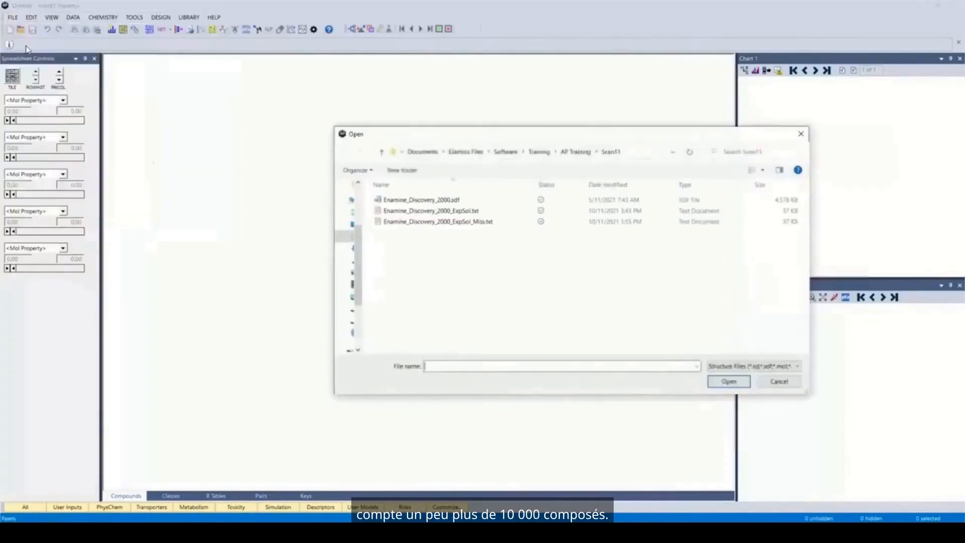
{"action": "left_click", "coordinate": [418, 200]}
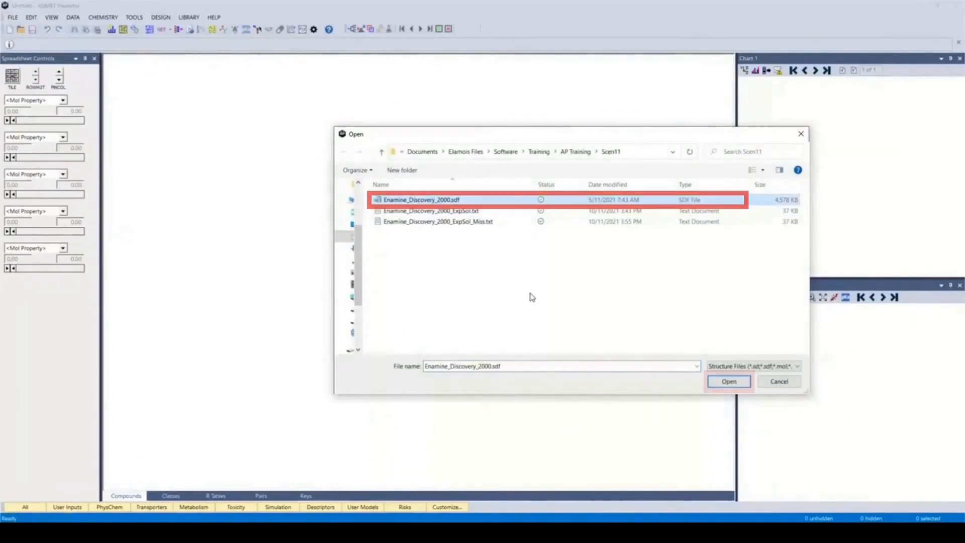
{"action": "left_click", "coordinate": [717, 383]}
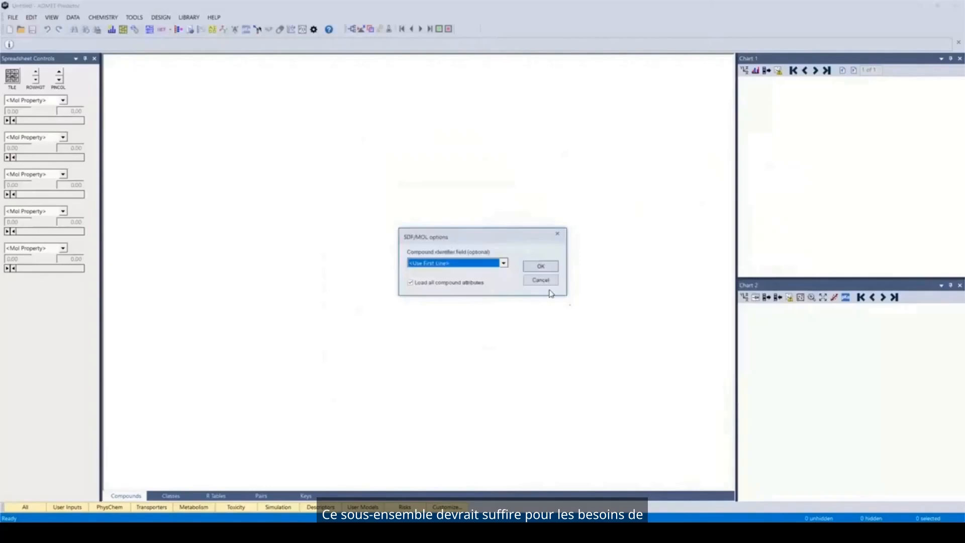
{"action": "left_click", "coordinate": [541, 266]}
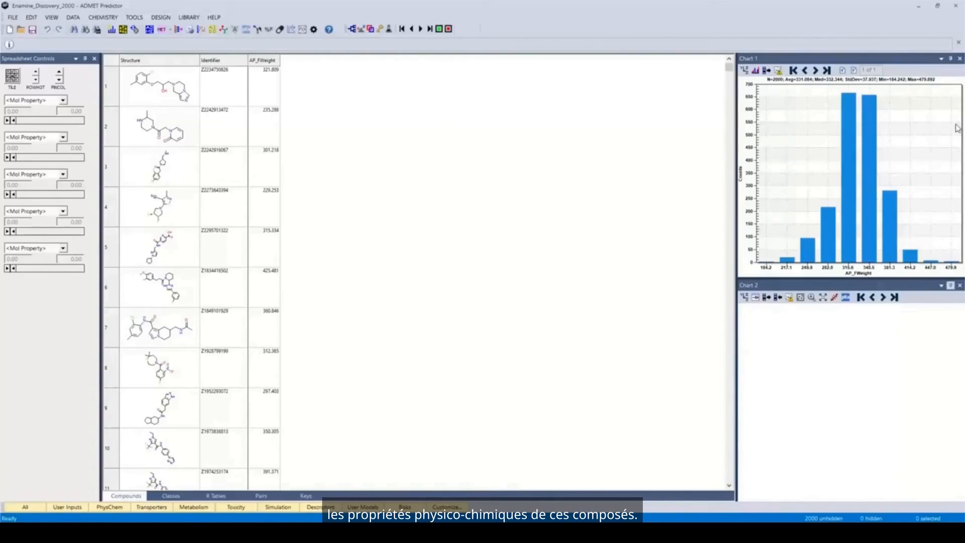
Calculate only the Physicochemical ADMET properties at pH 7.4, excluding Transporters, Metabolism, Toxicity and Modeling descriptors
{"action": "left_click", "coordinate": [73, 17]}
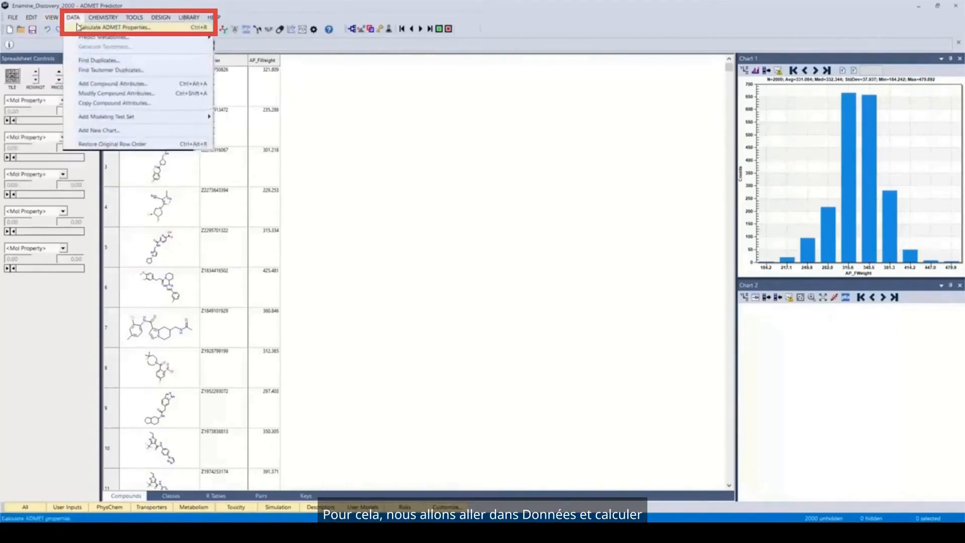
{"action": "left_click", "coordinate": [77, 27]}
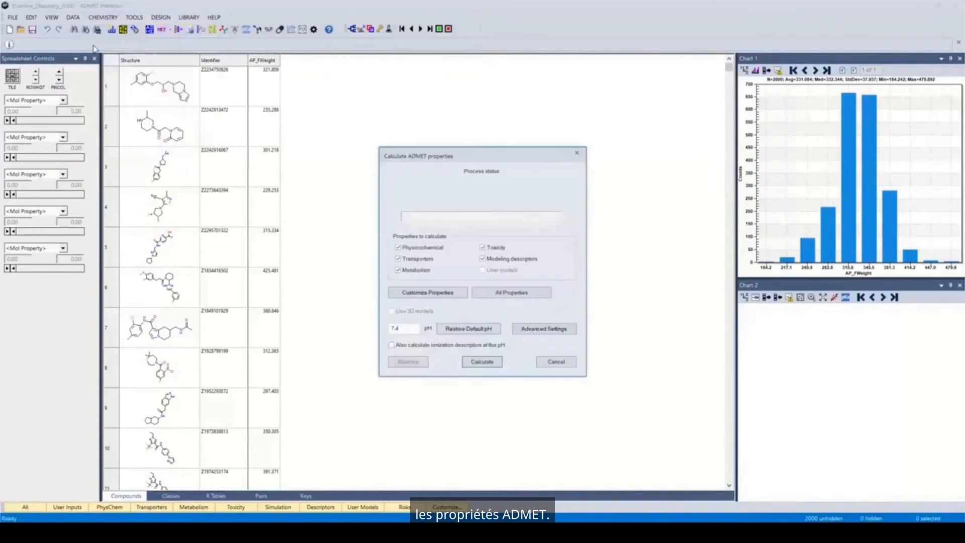
{"action": "left_click", "coordinate": [398, 259]}
{"action": "left_click", "coordinate": [398, 270]}
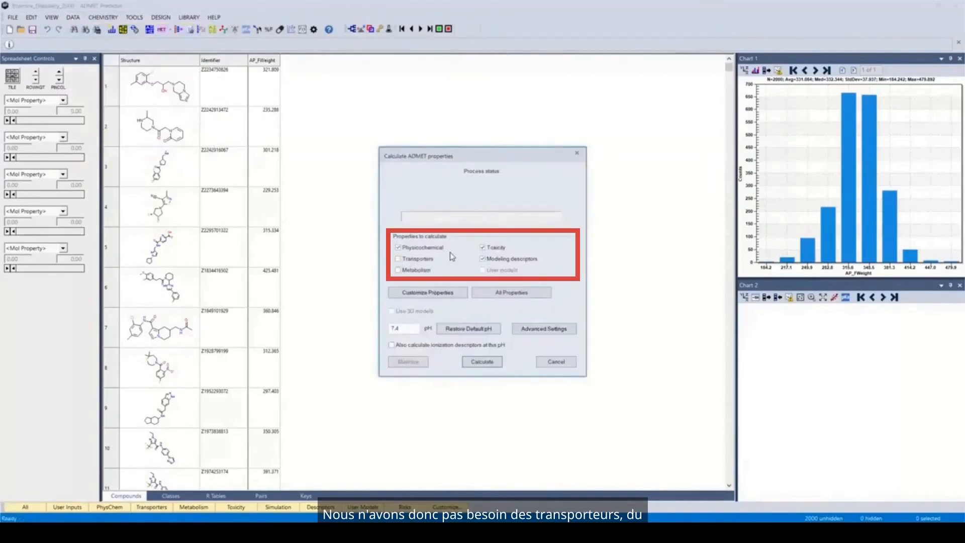
{"action": "left_click", "coordinate": [483, 247]}
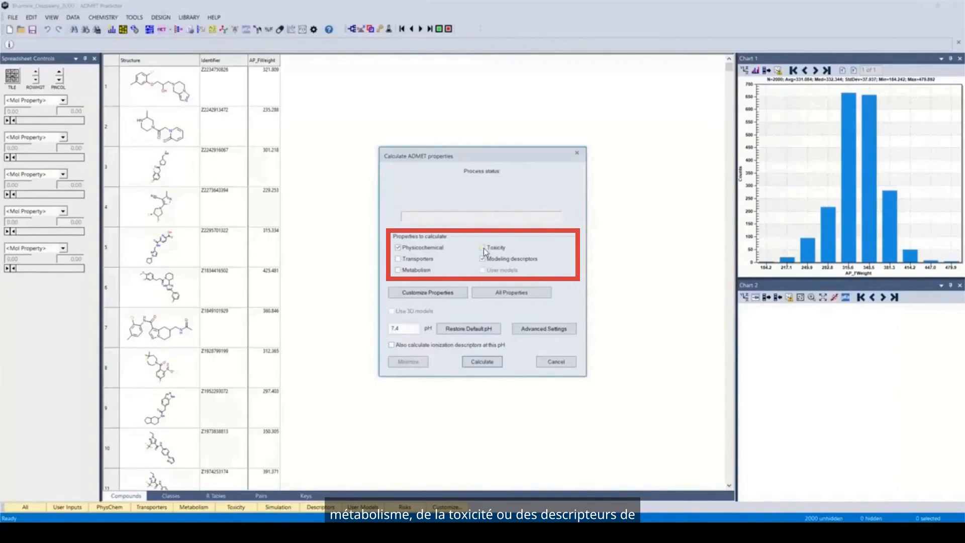
{"action": "left_click", "coordinate": [482, 259]}
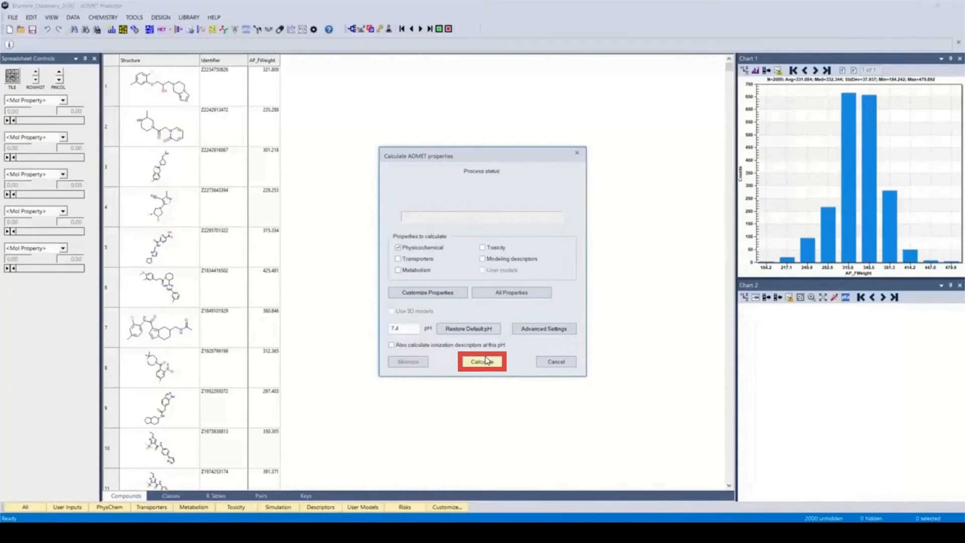
{"action": "left_click", "coordinate": [494, 365]}
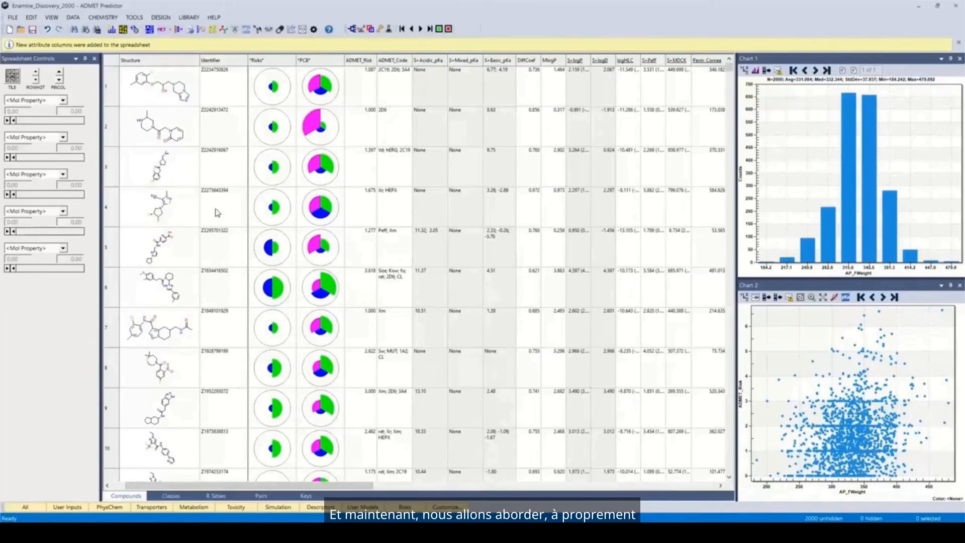
Set up a fraction absorbed and bioavailable simulation for the Human species with the IR Tablet dosage form
{"action": "left_click", "coordinate": [269, 31]}
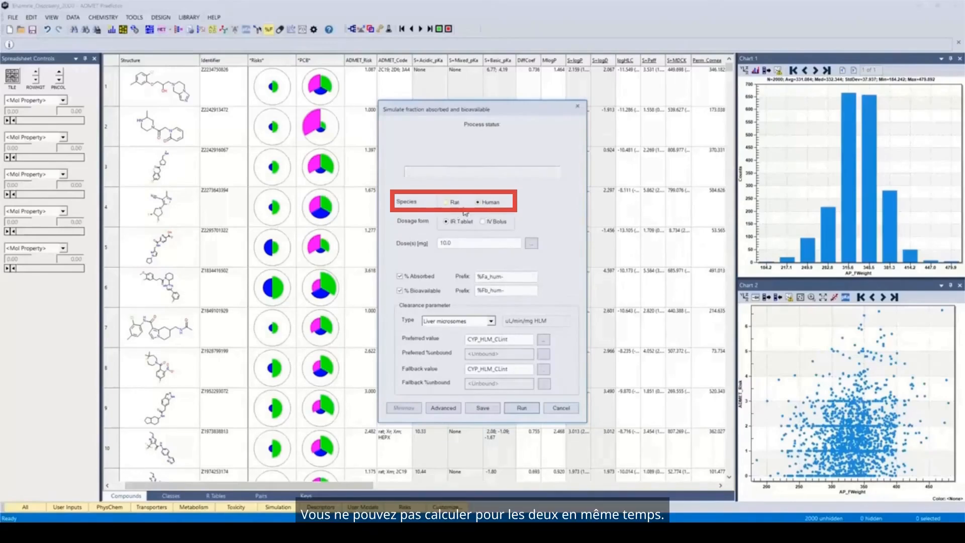
{"action": "left_click", "coordinate": [446, 202]}
{"action": "left_click", "coordinate": [479, 203]}
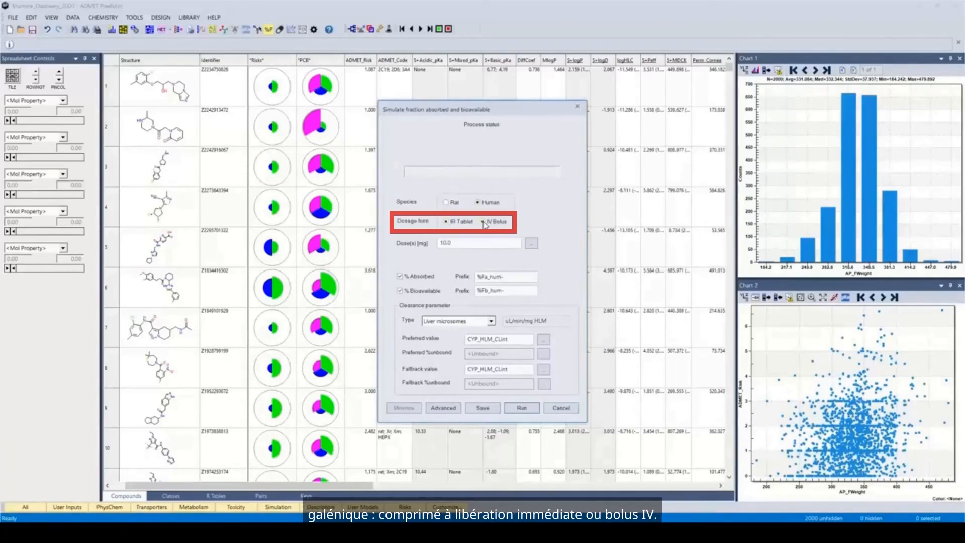
{"action": "left_click", "coordinate": [446, 222]}
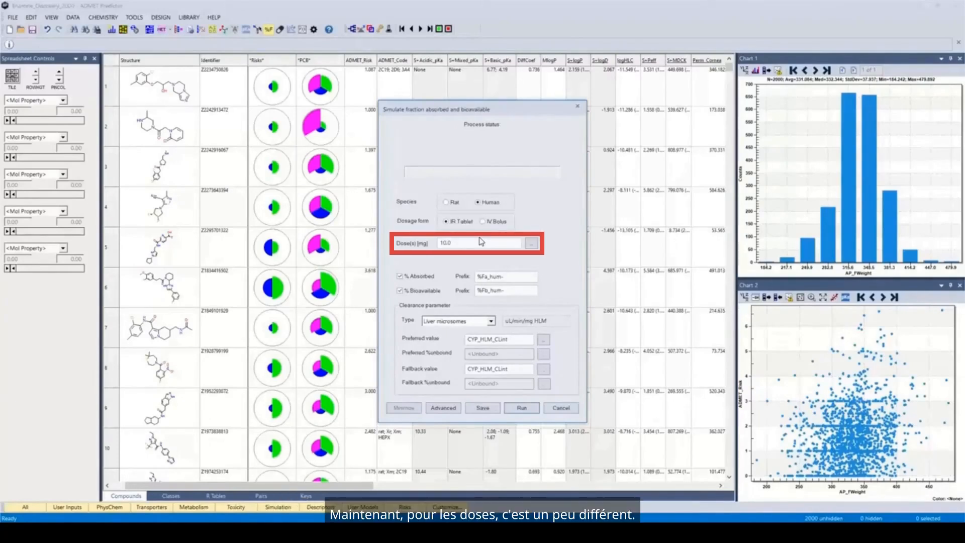
Set the simulation doses to 1;100 mg
{"action": "left_click", "coordinate": [468, 247]}
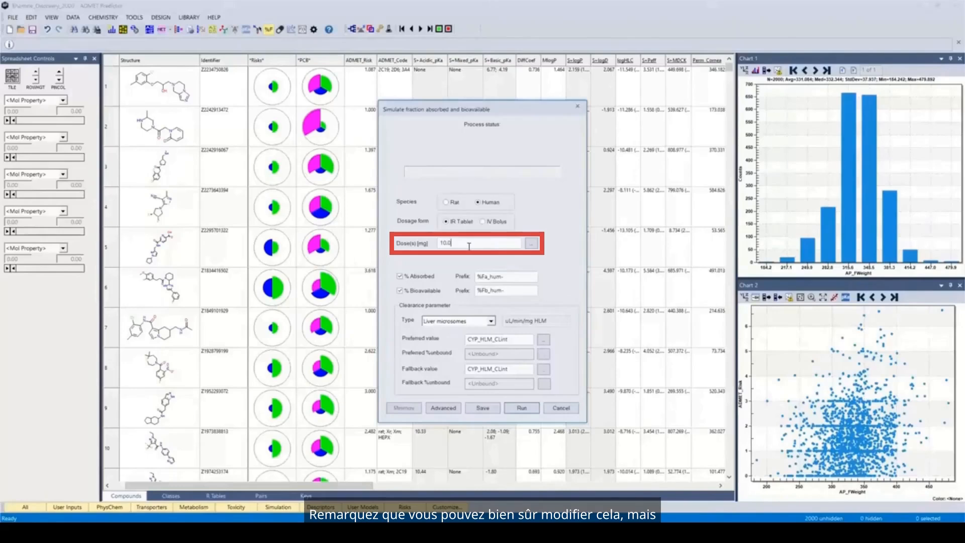
{"action": "key", "text": "BackSpace"}
{"action": "key", "text": "BackSpace"}
{"action": "key", "text": "BackSpace"}
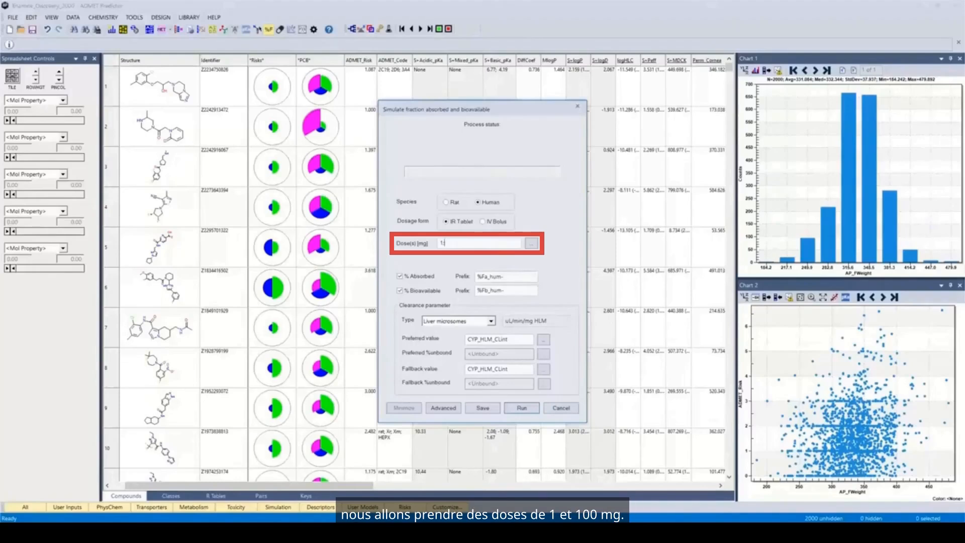
{"action": "type", "text": "100"}
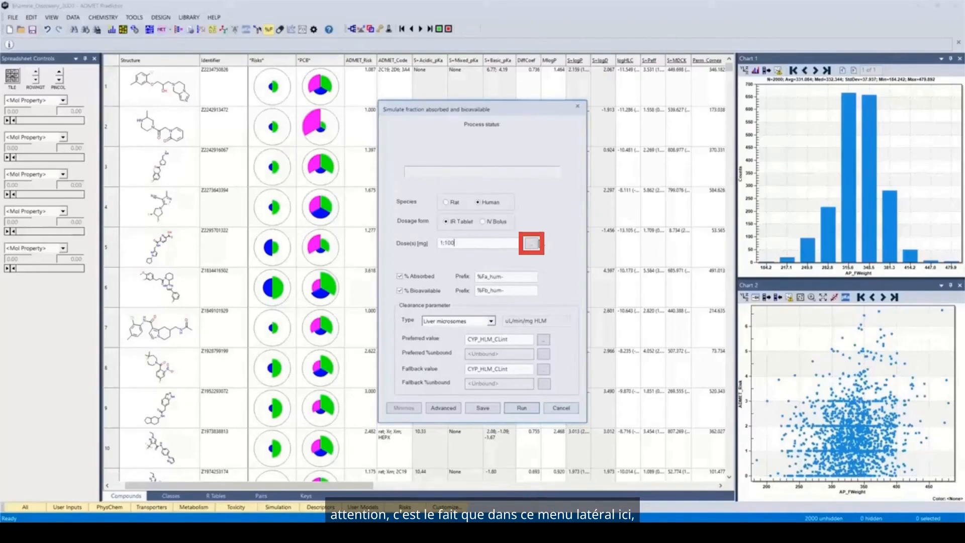
{"action": "left_click", "coordinate": [532, 244]}
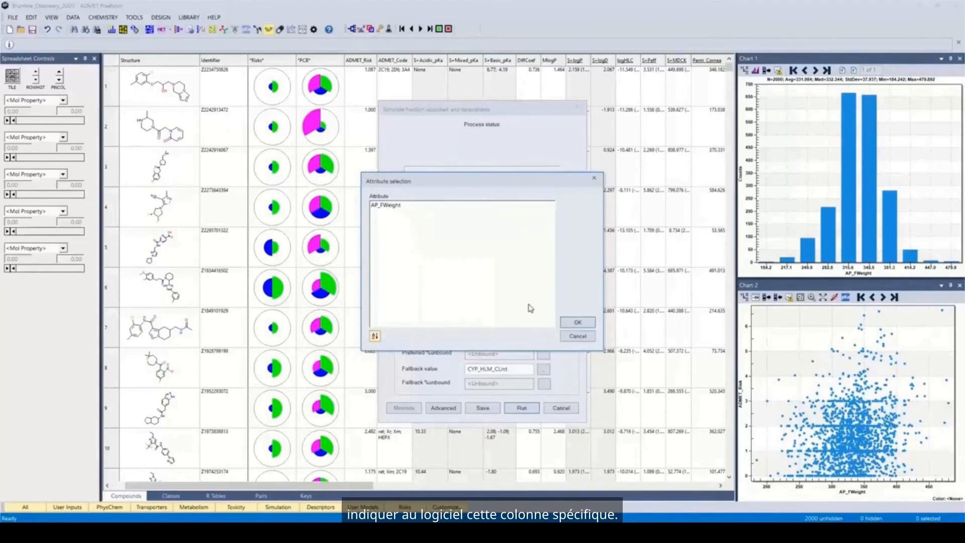
{"action": "left_click", "coordinate": [570, 325]}
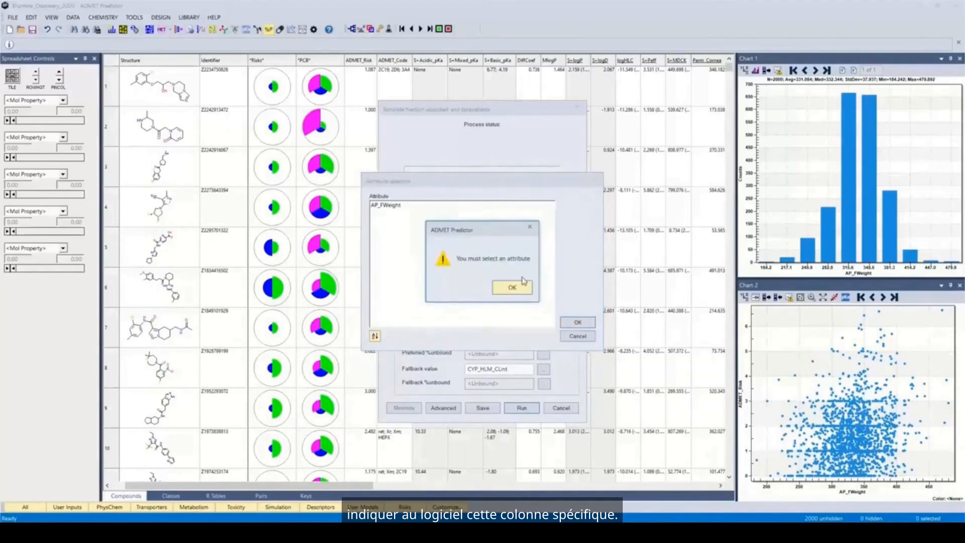
{"action": "left_click", "coordinate": [522, 292]}
{"action": "left_click", "coordinate": [579, 337]}
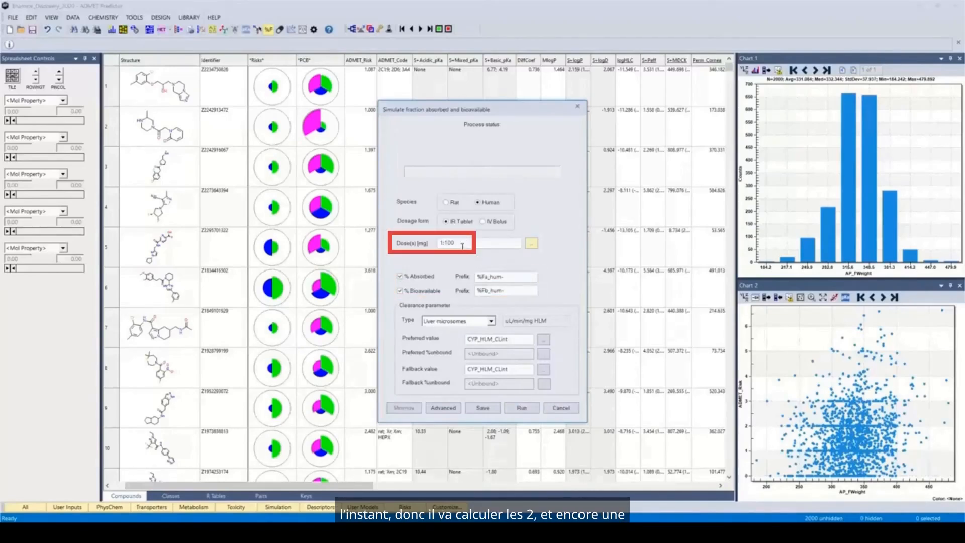
Run the simulation and review the human pharmacokinetic result columns for the 1 mg and 100 mg doses in the spreadsheet
{"action": "left_click", "coordinate": [524, 409]}
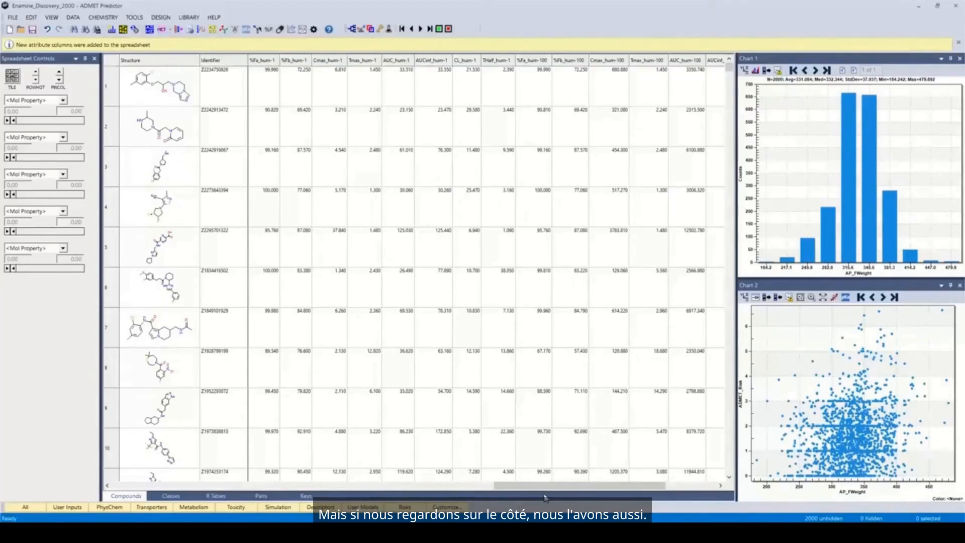
{"action": "left_click_drag", "start_coordinate": [549, 487], "coordinate": [559, 488]}
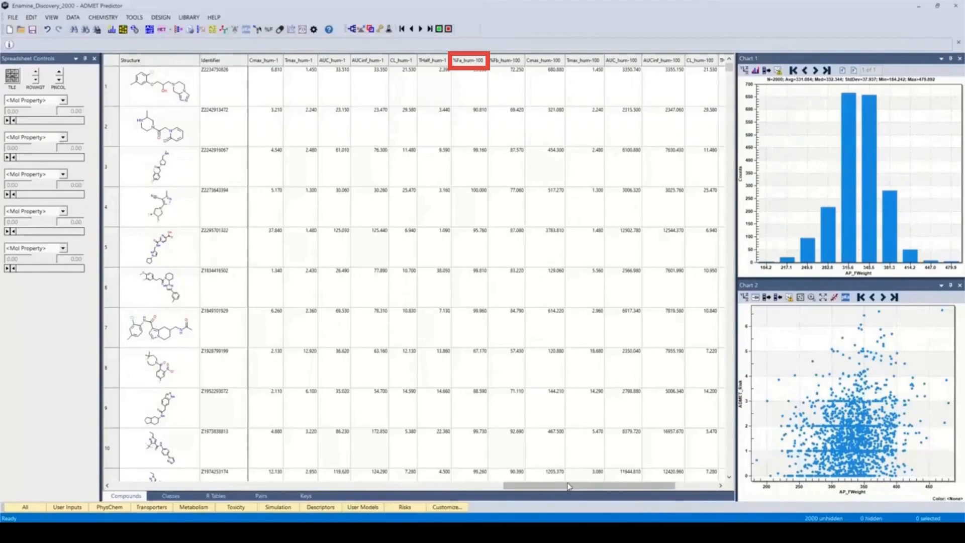
{"action": "left_click_drag", "start_coordinate": [568, 486], "coordinate": [492, 479]}
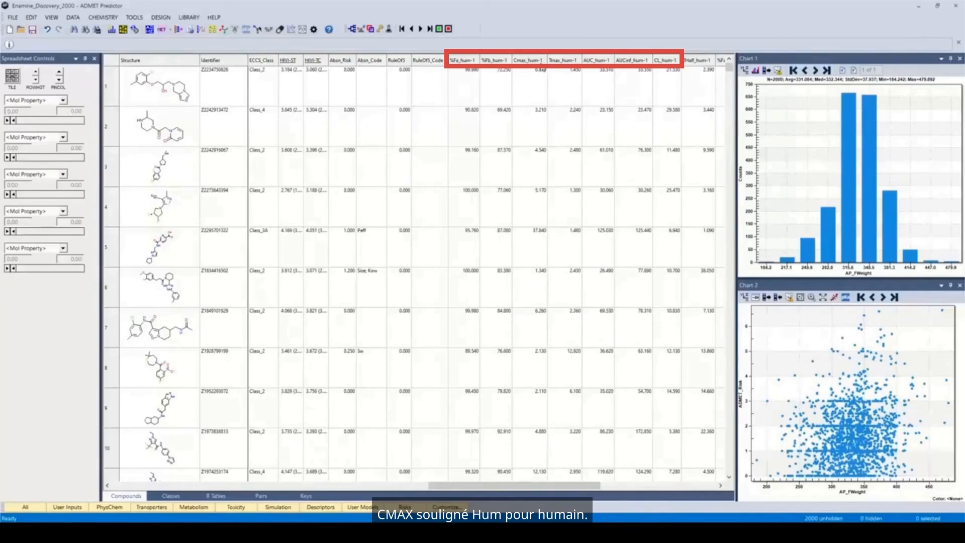
{"action": "mouse_move", "coordinate": [543, 70]}
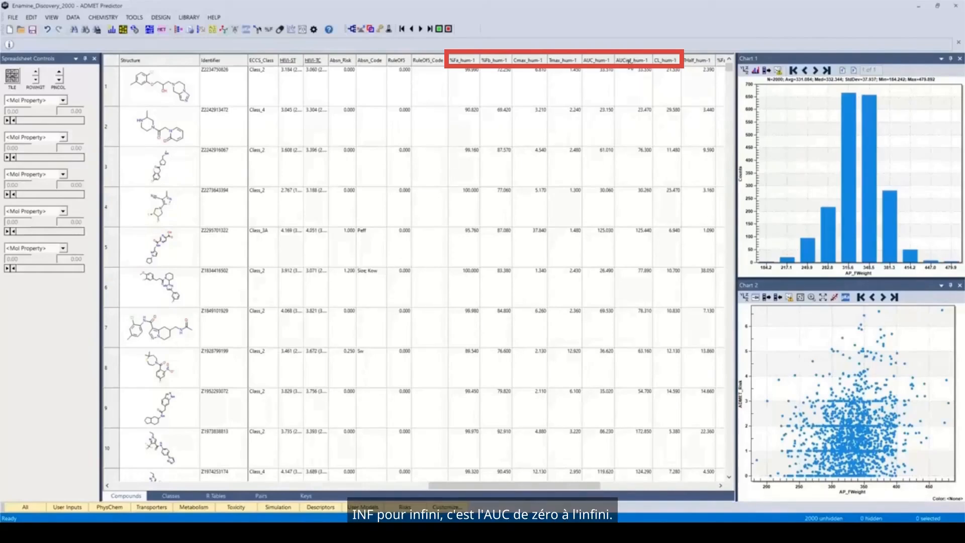
{"action": "mouse_move", "coordinate": [628, 60]}
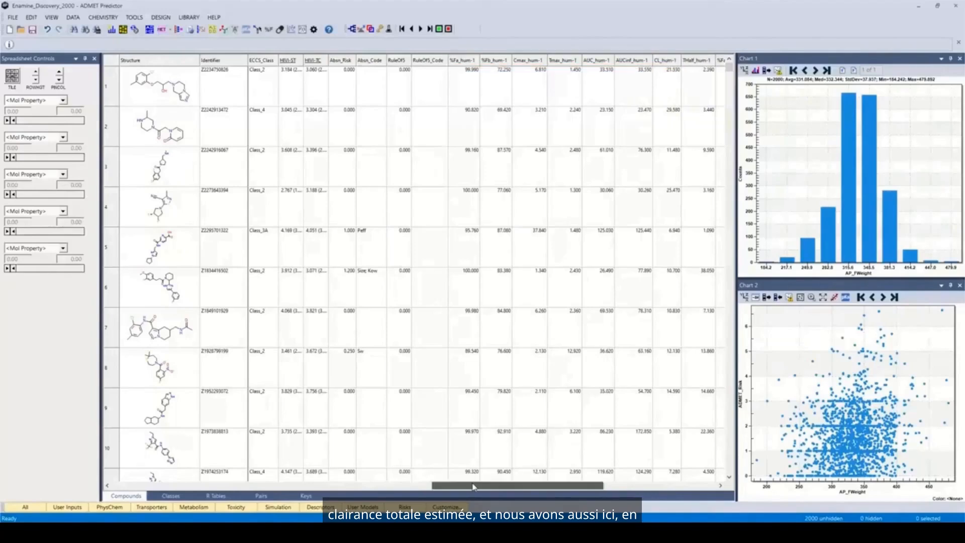
{"action": "left_click_drag", "start_coordinate": [472, 486], "coordinate": [575, 489]}
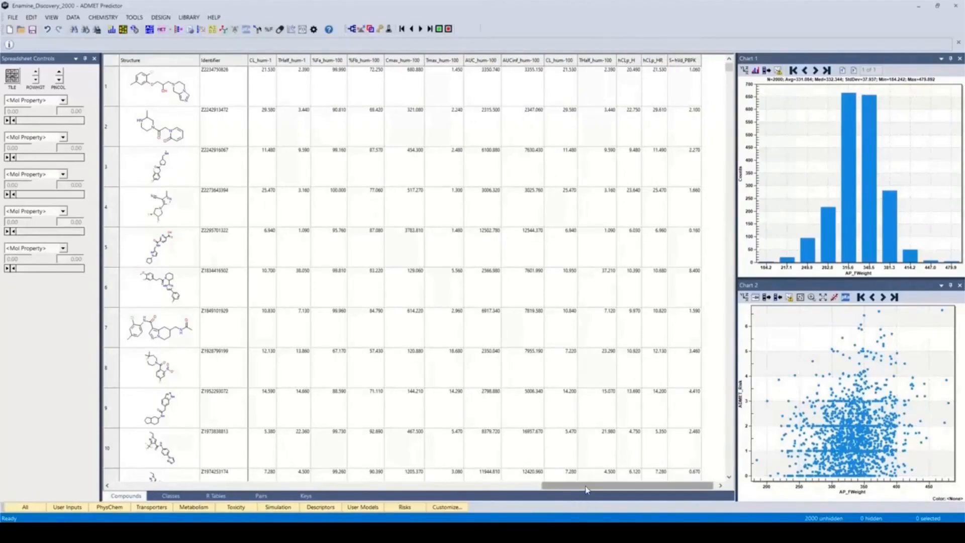
{"action": "mouse_move", "coordinate": [586, 488]}
{"action": "left_mouse_down"}
{"action": "mouse_move", "coordinate": [470, 478]}
{"action": "mouse_move", "coordinate": [582, 478]}
{"action": "left_mouse_up"}
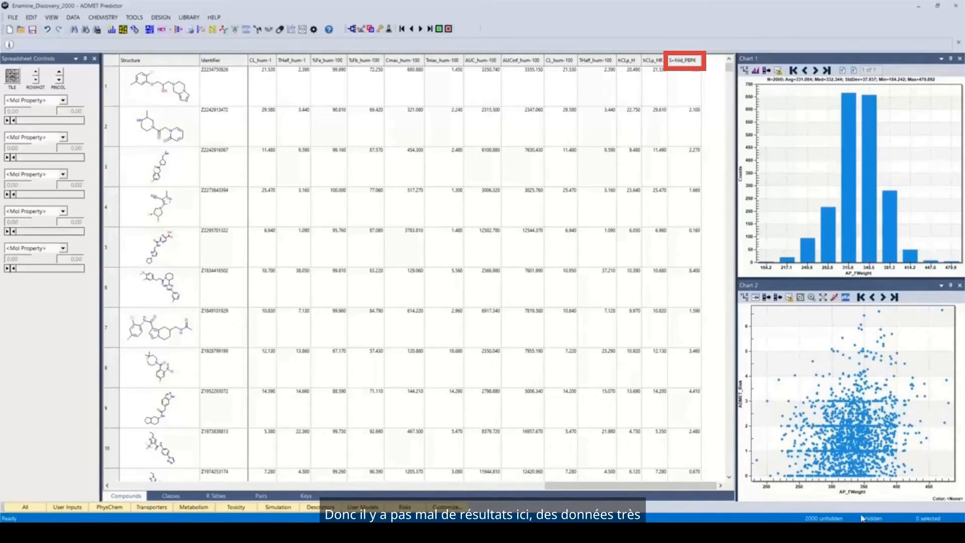
{"action": "left_click_drag", "start_coordinate": [599, 487], "coordinate": [436, 467]}
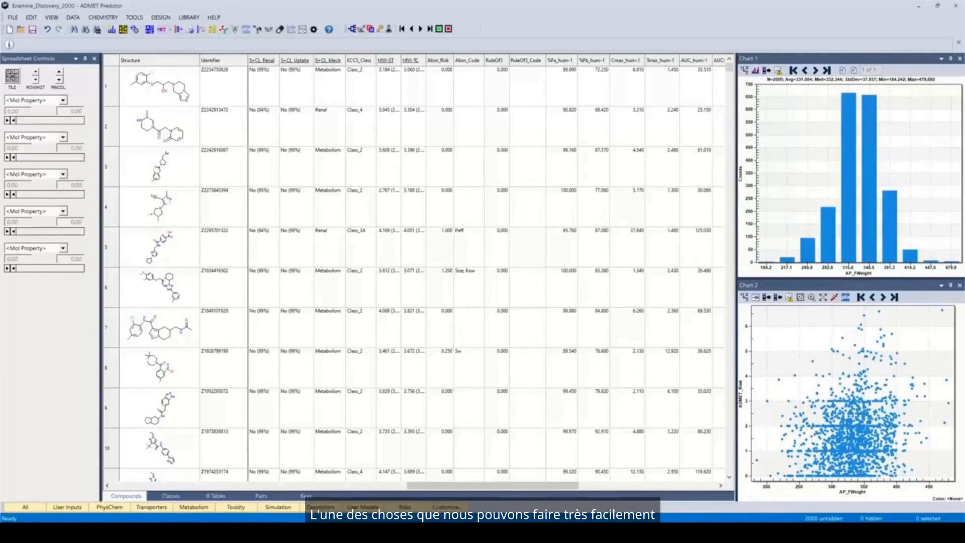
Change the Chart 2 scatter plot to show %Fa_hum-100 on the Y axis against %Fa_hum-1 on the X axis
{"action": "left_click", "coordinate": [746, 297]}
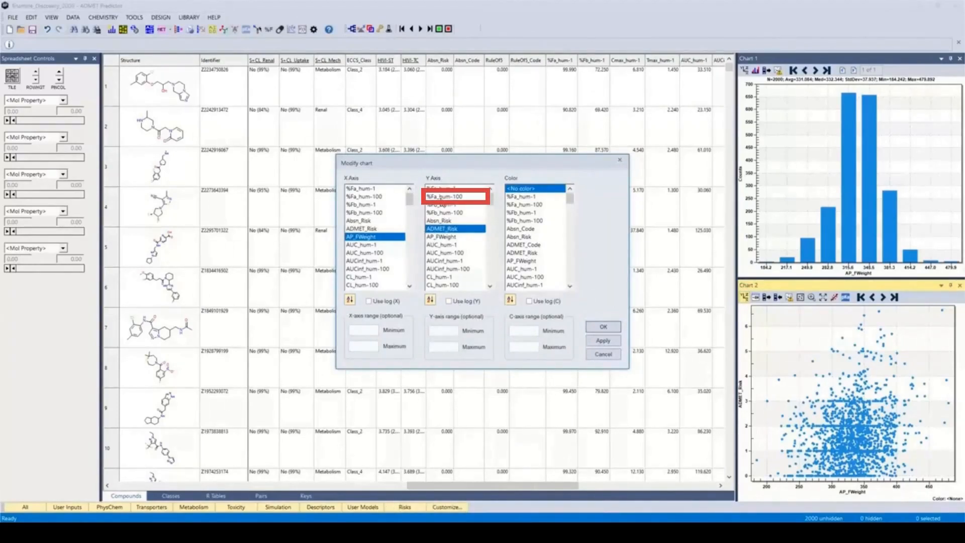
{"action": "left_click", "coordinate": [441, 197]}
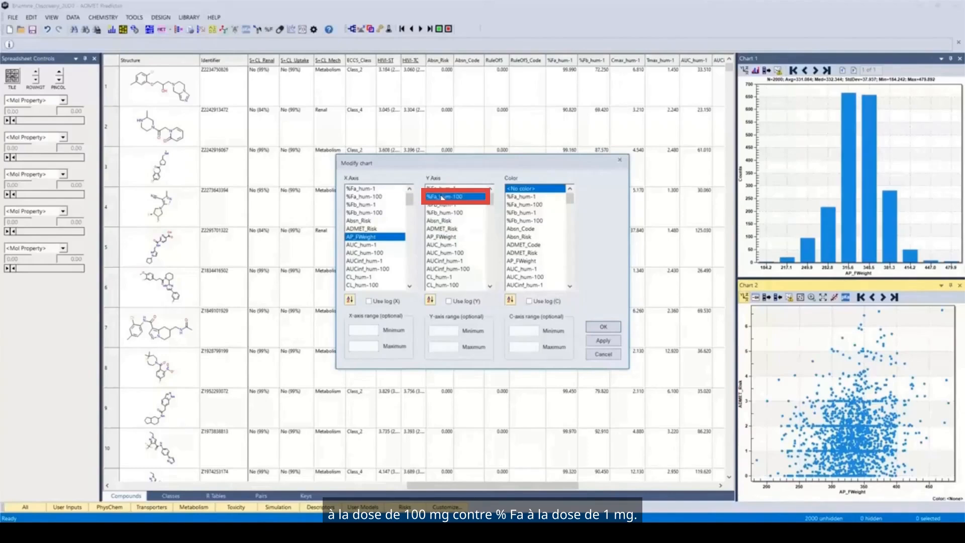
{"action": "left_click", "coordinate": [363, 189]}
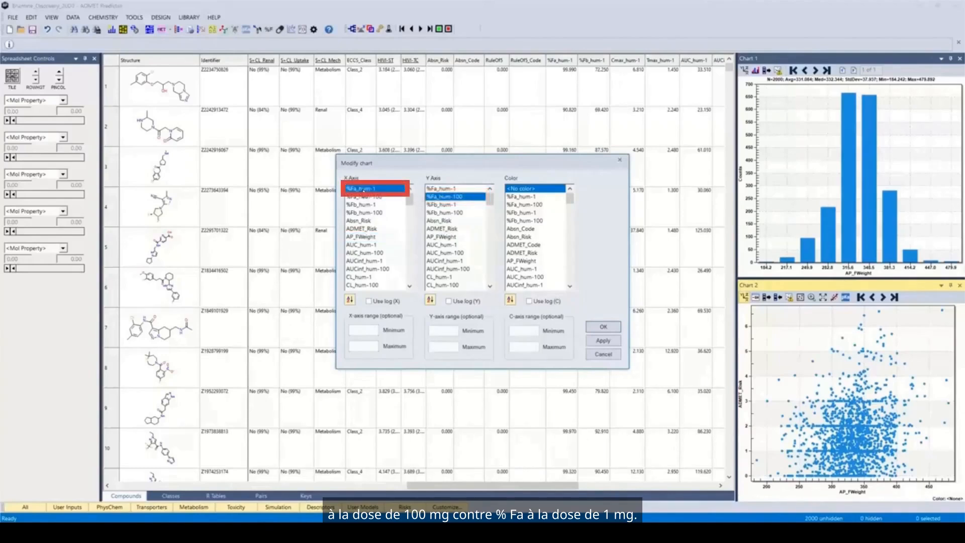
{"action": "left_click", "coordinate": [603, 326]}
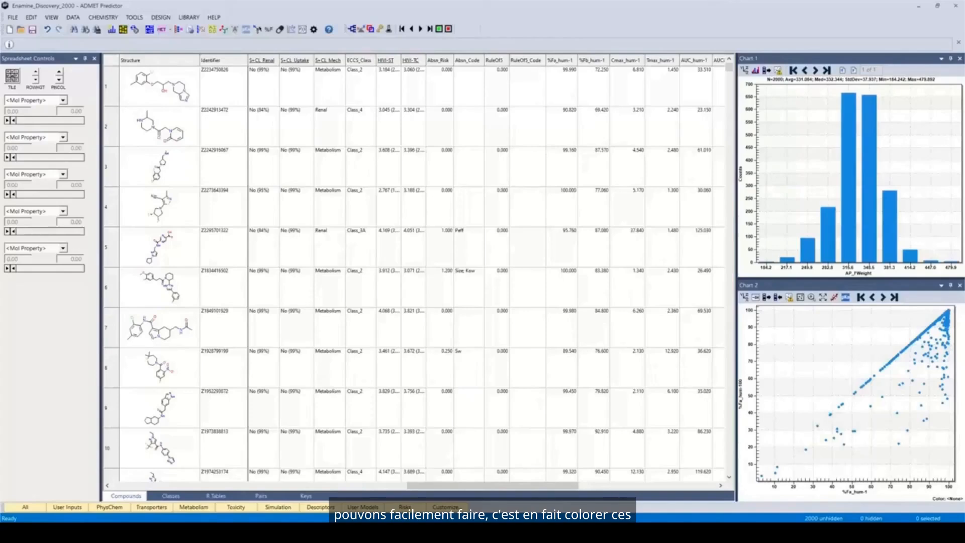
Colour the compounds in the Chart 2 scatter plot by S+Sw on a log scale and examine the coloured points
{"action": "left_click", "coordinate": [744, 296]}
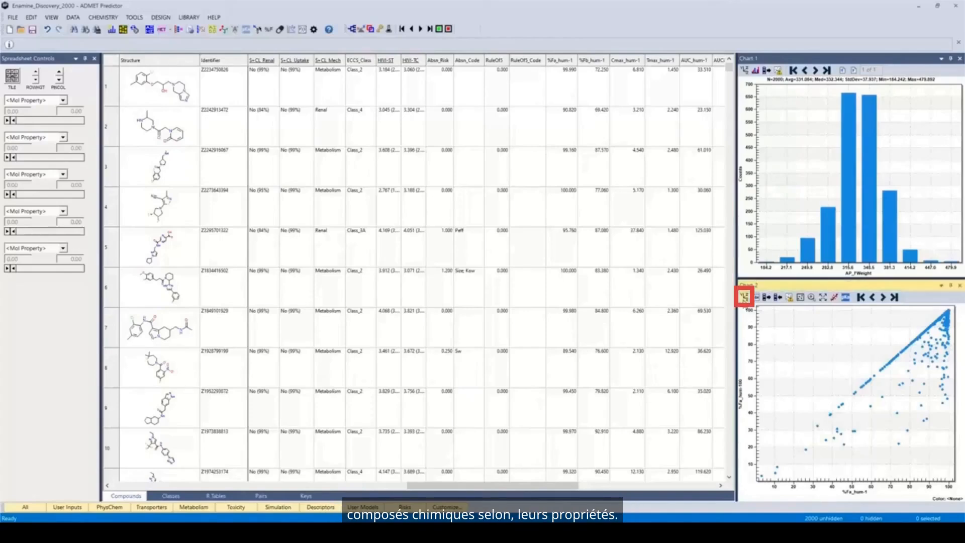
{"action": "left_click_drag", "start_coordinate": [570, 199], "coordinate": [570, 297]}
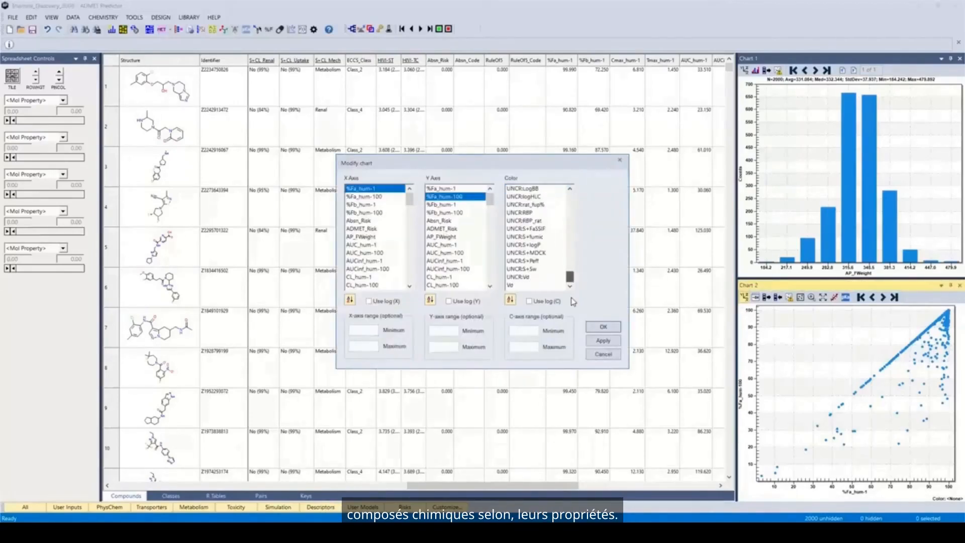
{"action": "scroll", "coordinate": [572, 206], "scroll_direction": "up", "scroll_amount": 5}
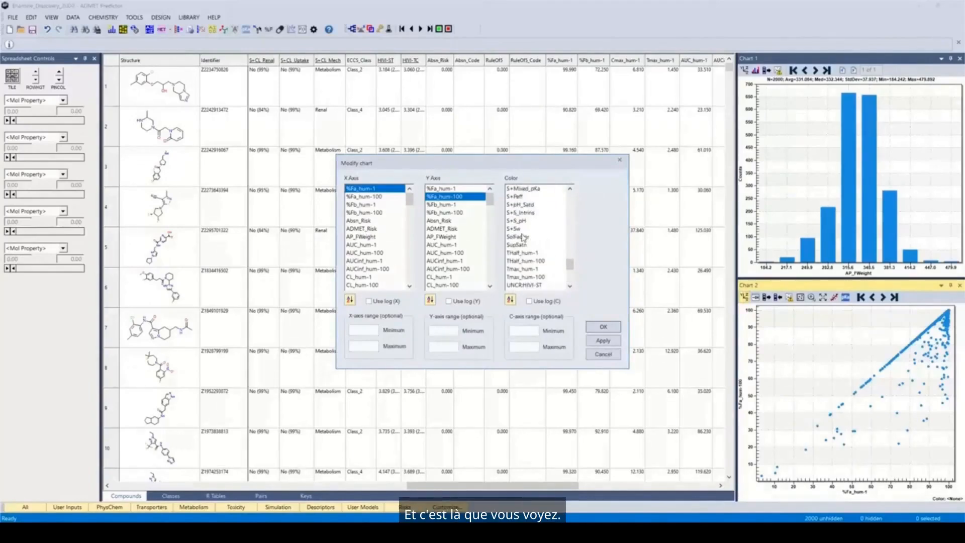
{"action": "left_click", "coordinate": [523, 230]}
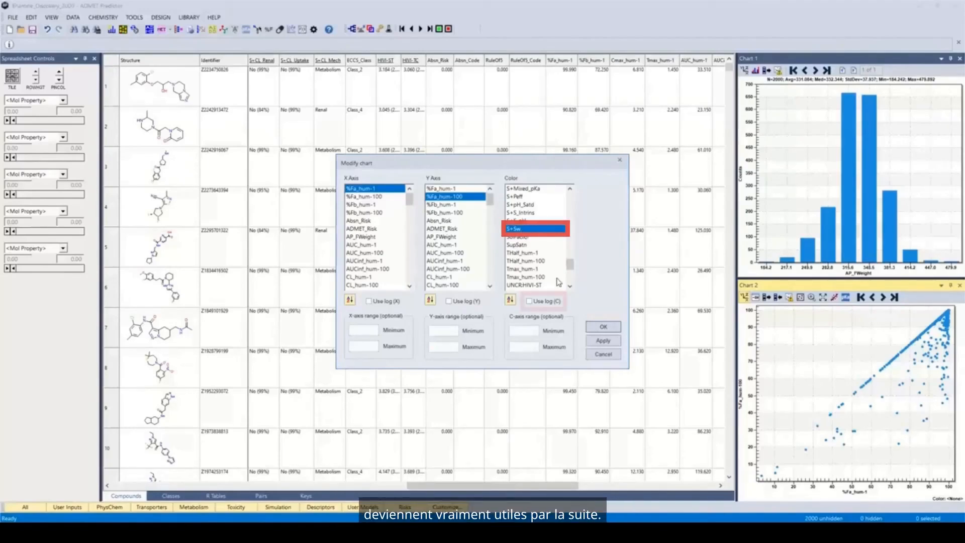
{"action": "left_click", "coordinate": [529, 301]}
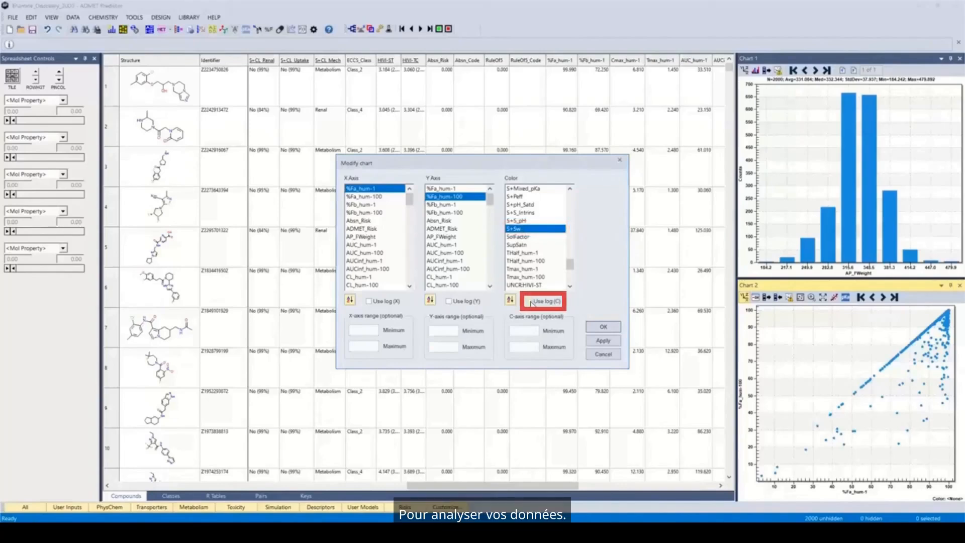
{"action": "left_click", "coordinate": [605, 326]}
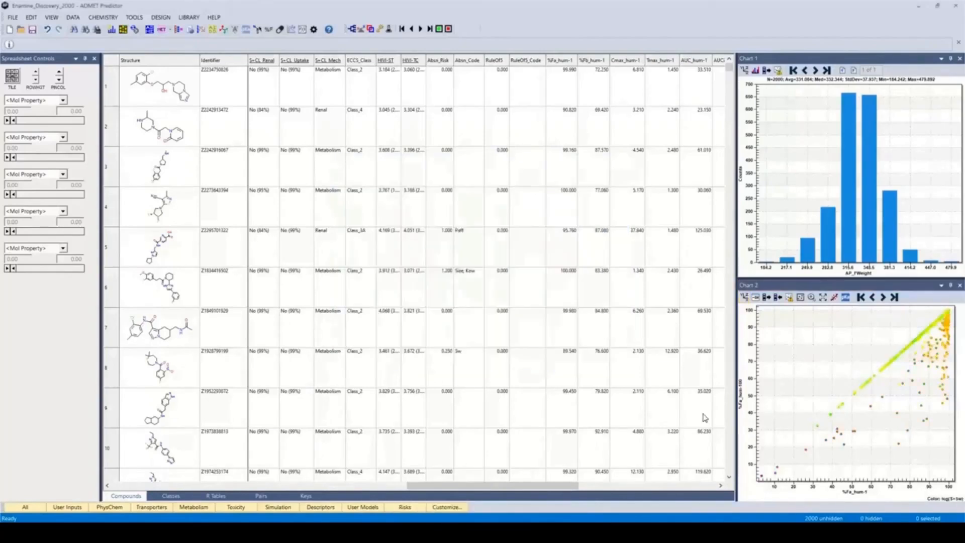
{"action": "mouse_move", "coordinate": [802, 451]}
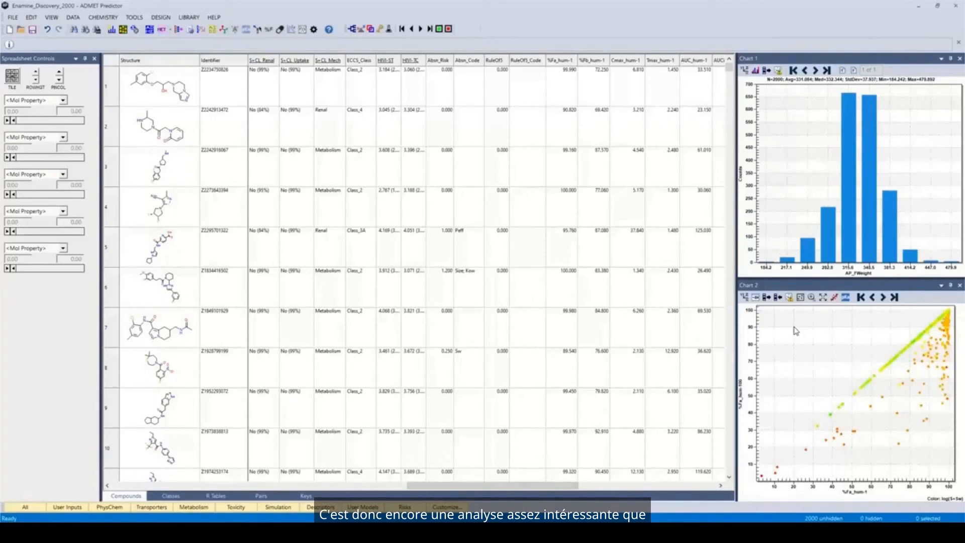
{"action": "mouse_move", "coordinate": [937, 343]}
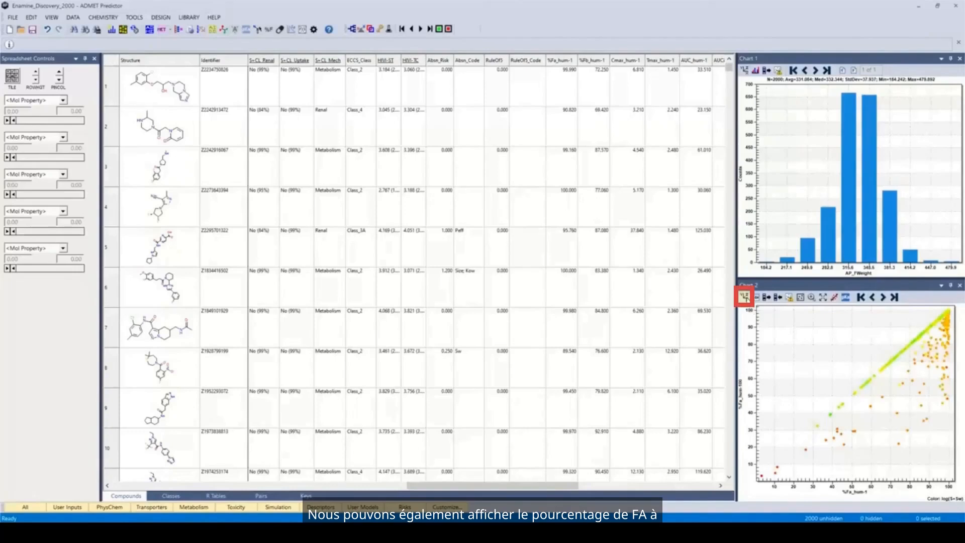
Change the Chart 2 scatter plot to %Fa_hum-1 on the Y axis against %Fb_hum-1 on the X axis, with no colour
{"action": "left_click", "coordinate": [744, 297]}
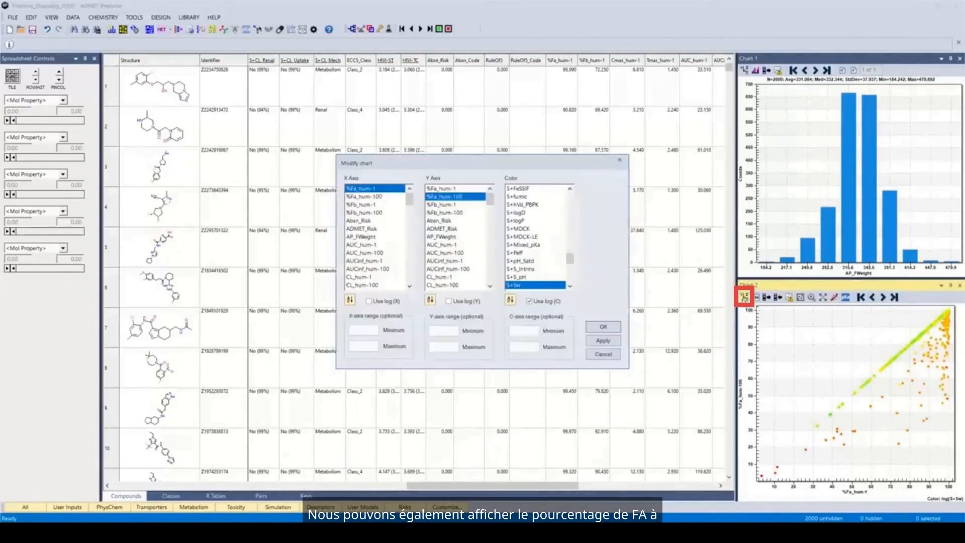
{"action": "left_click", "coordinate": [443, 188]}
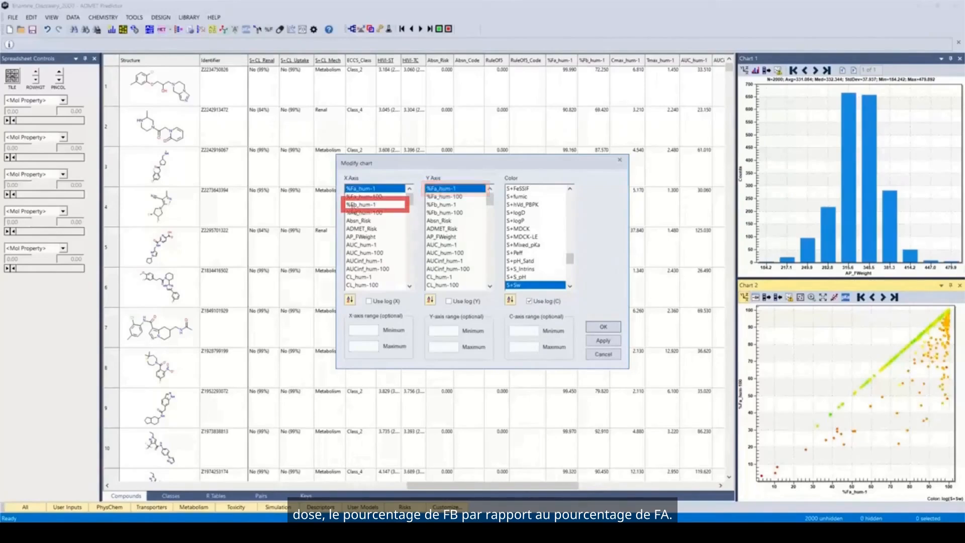
{"action": "left_click", "coordinate": [351, 205]}
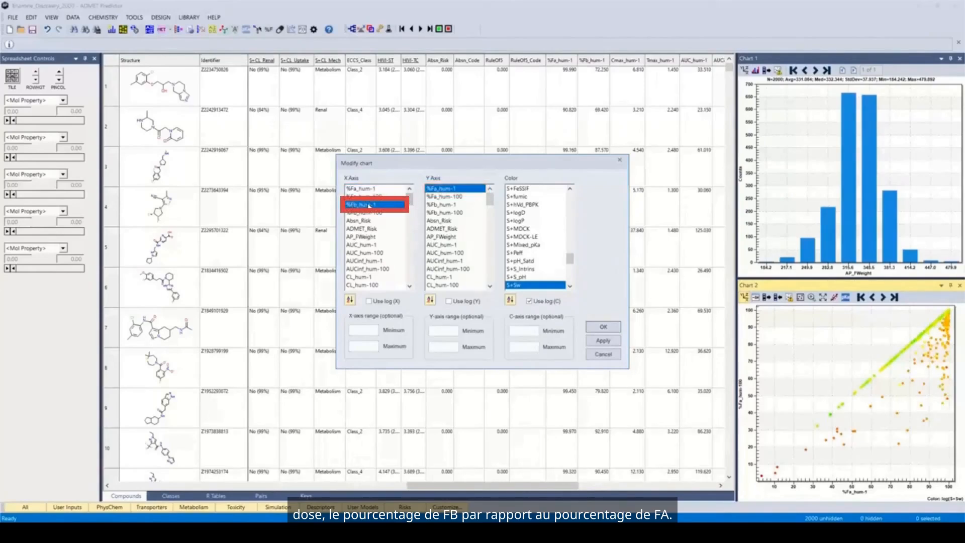
{"action": "left_click_drag", "start_coordinate": [570, 258], "coordinate": [576, 190]}
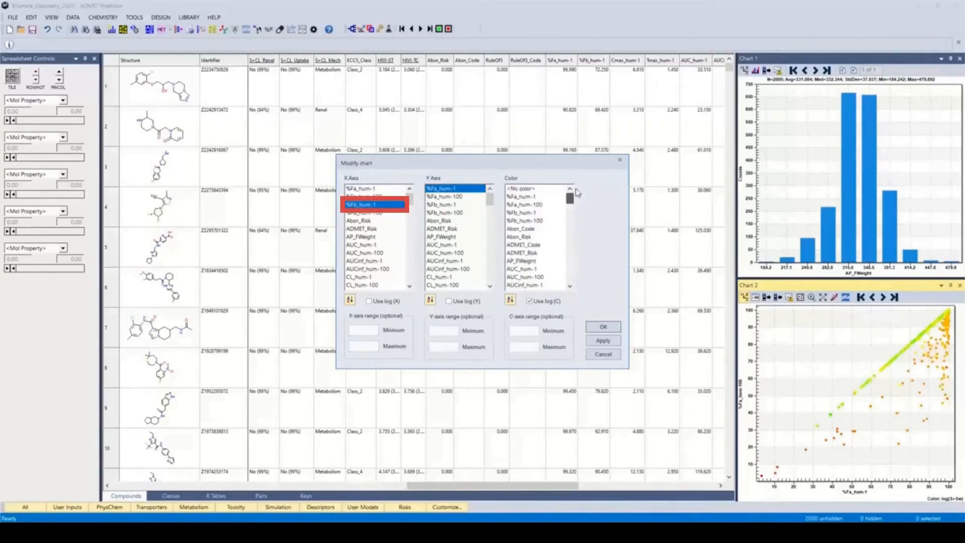
{"action": "left_click", "coordinate": [539, 190]}
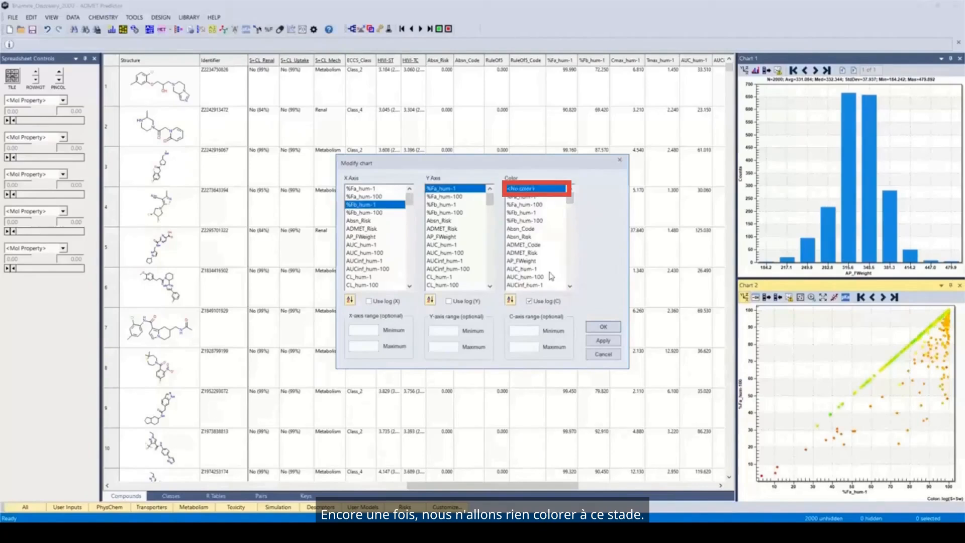
{"action": "left_click", "coordinate": [603, 327]}
Swap the Chart 2 axes to show %Fb_hum-1 on Y against %Fa_hum-1 on X, and inspect individual compounds among the points
{"action": "left_click", "coordinate": [744, 297]}
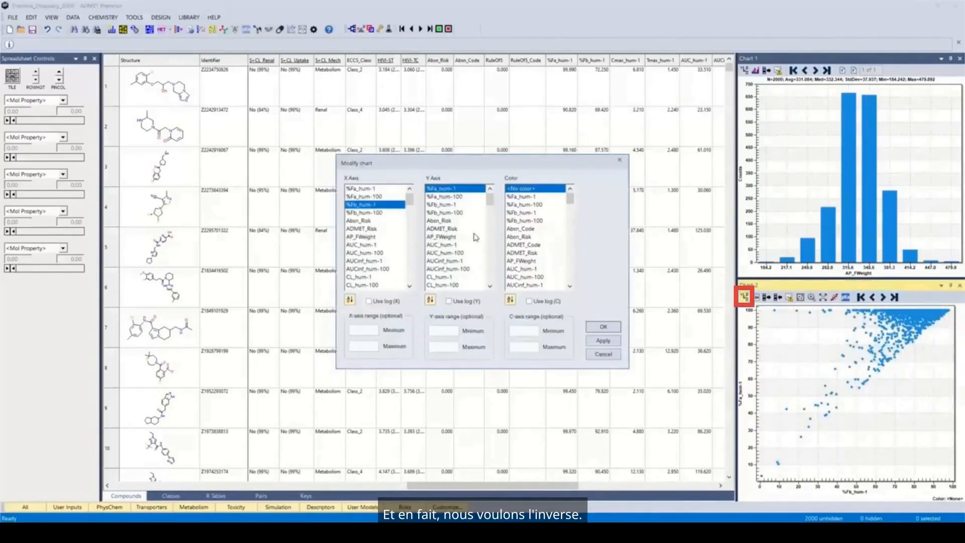
{"action": "left_click", "coordinate": [371, 189]}
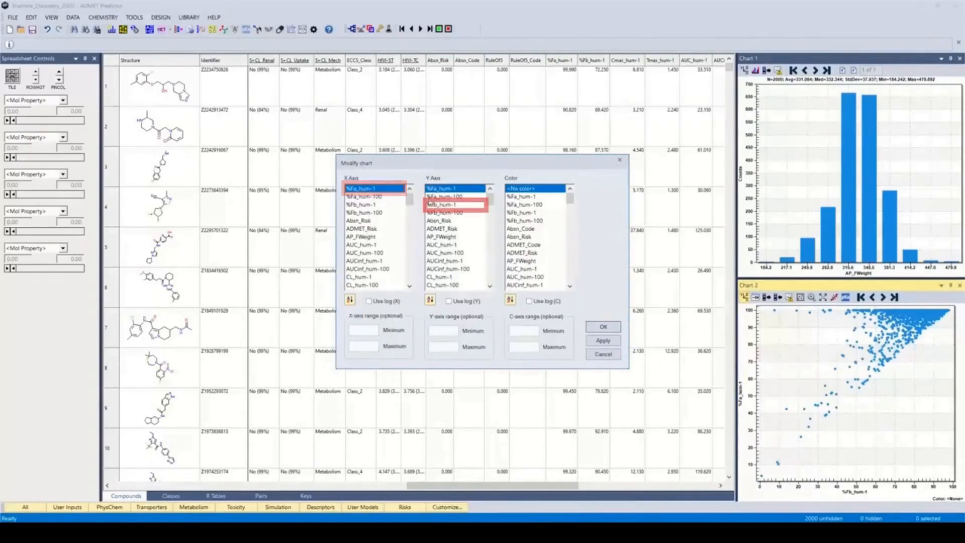
{"action": "left_click", "coordinate": [440, 204]}
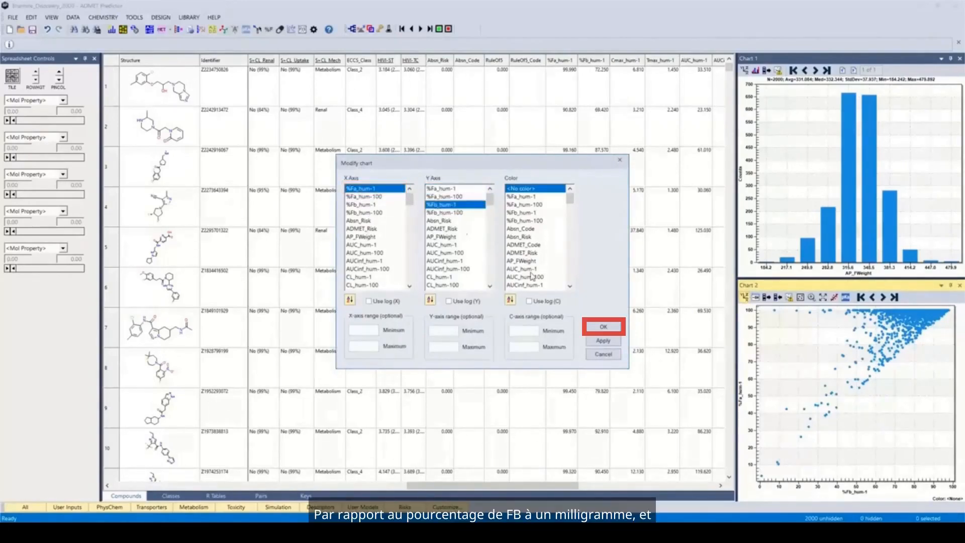
{"action": "left_click", "coordinate": [602, 328]}
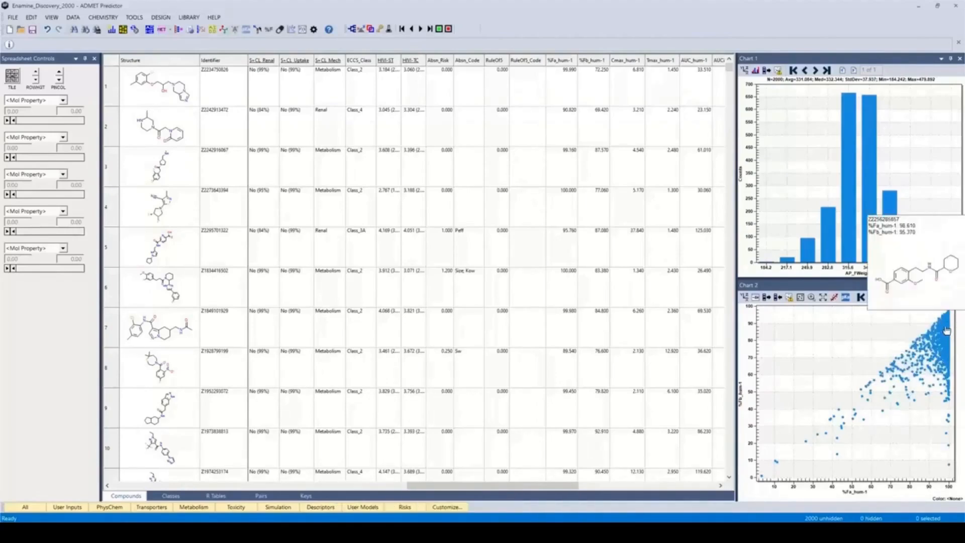
{"action": "mouse_move", "coordinate": [947, 385]}
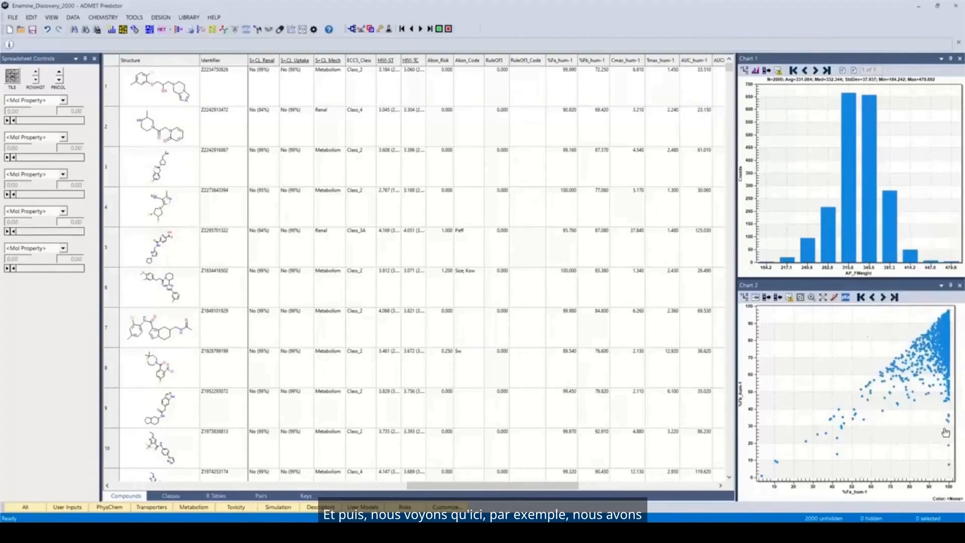
{"action": "mouse_move", "coordinate": [950, 447]}
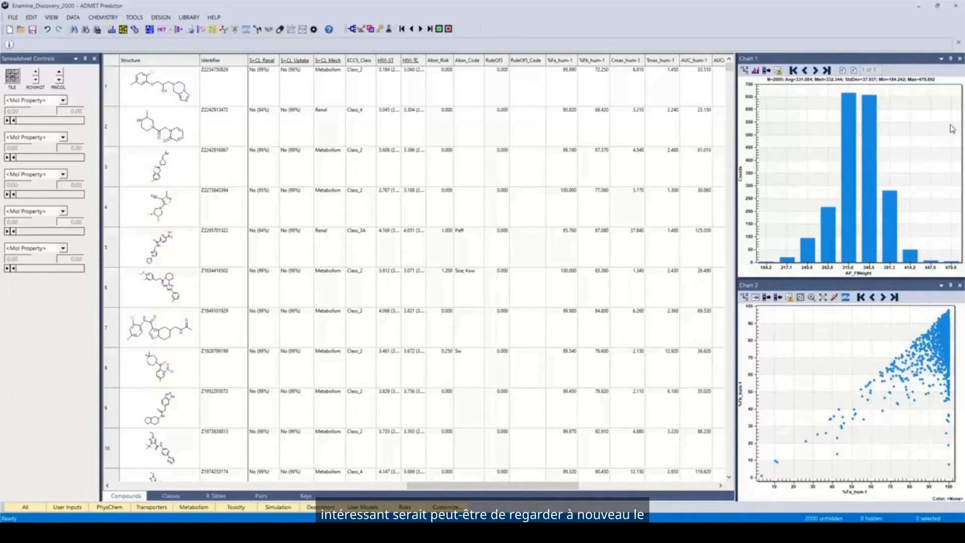
Change the Chart 2 scatter plot to show %Fa_hum-1 on the Y axis against S+Peff on the X axis
{"action": "left_click", "coordinate": [744, 297]}
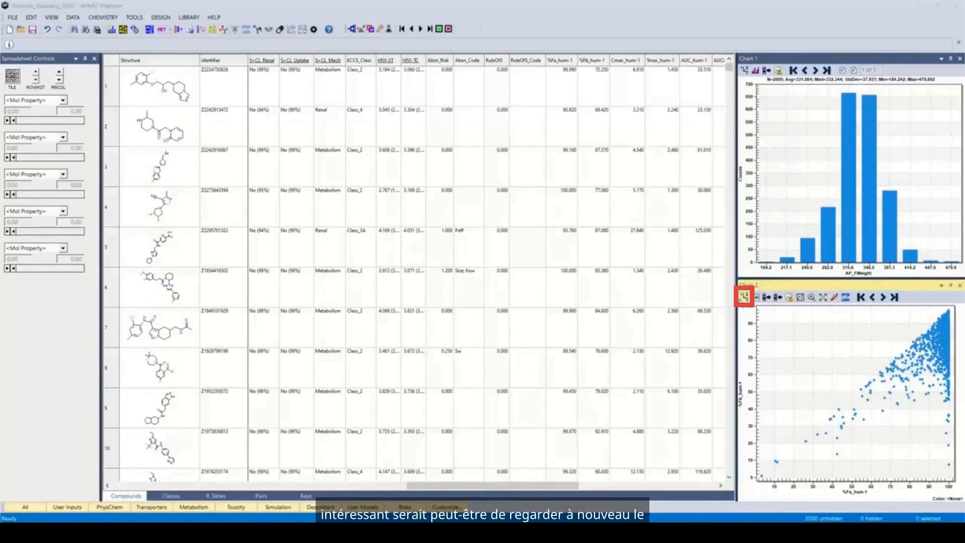
{"action": "left_click", "coordinate": [448, 189]}
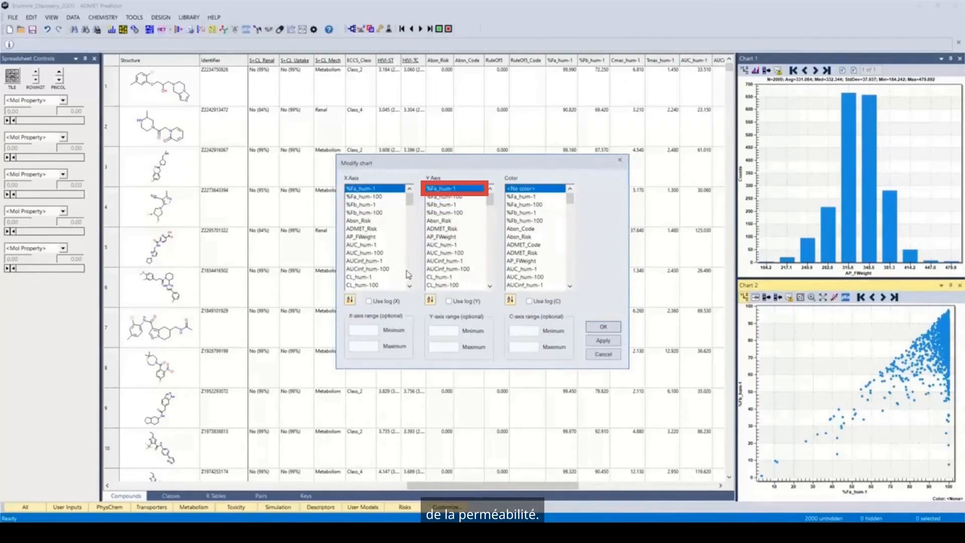
{"action": "scroll", "coordinate": [410, 276], "scroll_direction": "down", "scroll_amount": 4}
{"action": "scroll", "coordinate": [409, 276], "scroll_direction": "down", "scroll_amount": 8}
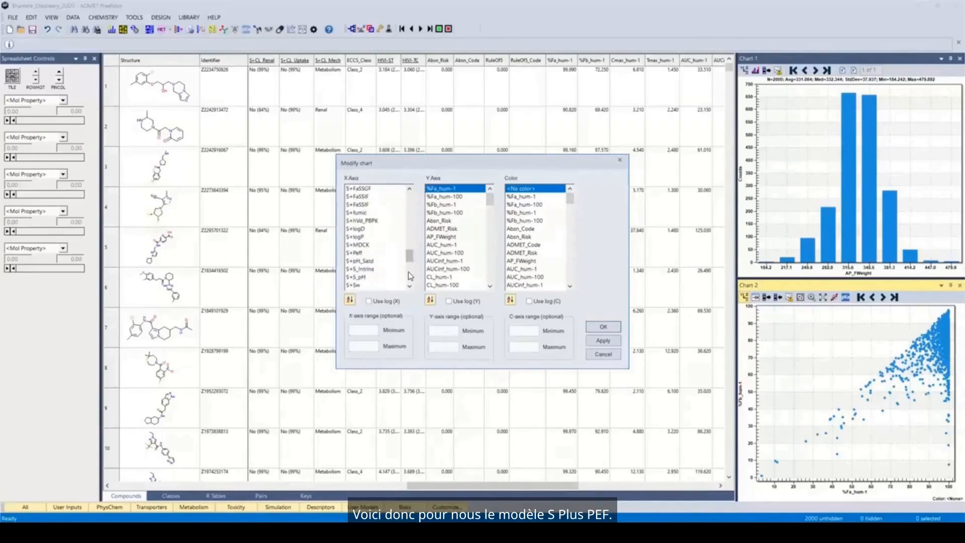
{"action": "left_click", "coordinate": [358, 253]}
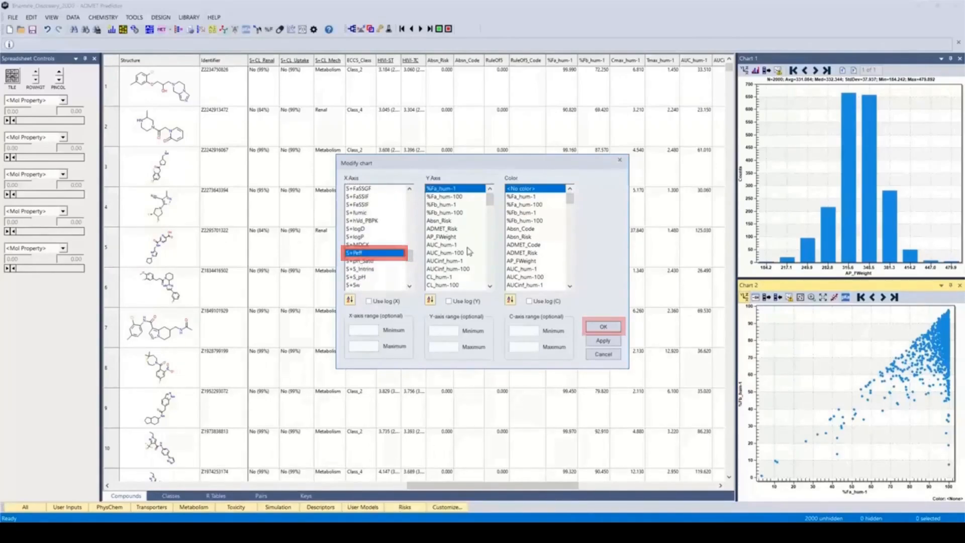
{"action": "left_click", "coordinate": [603, 326]}
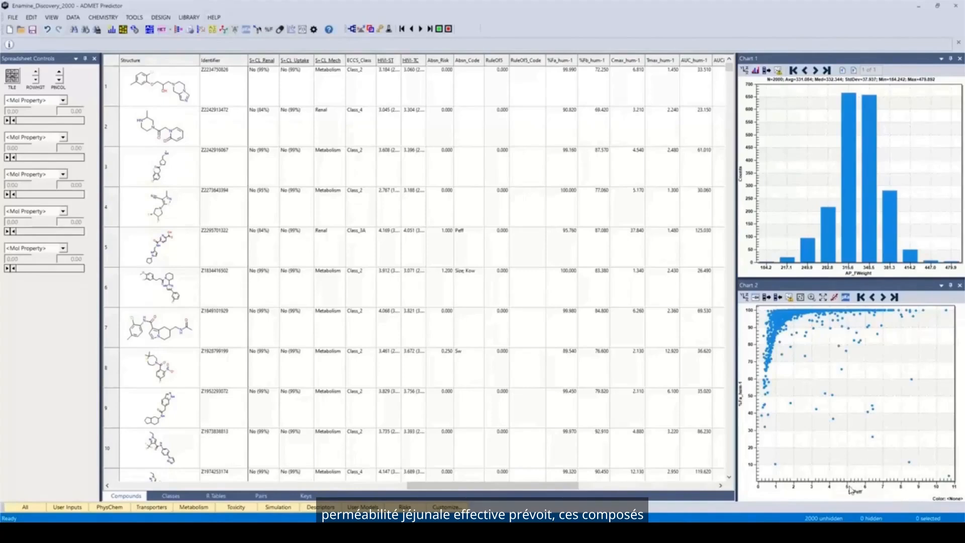
{"action": "mouse_move", "coordinate": [775, 333]}
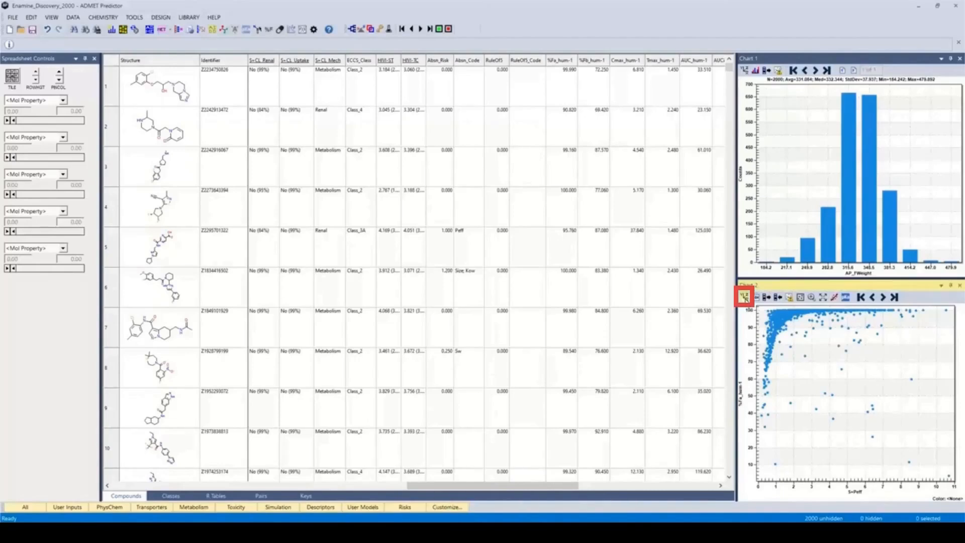
Colour the %Fa_hum-1 versus S+Peff plot in Chart 2 by S+Sw using a log colour scale
{"action": "left_click", "coordinate": [744, 297]}
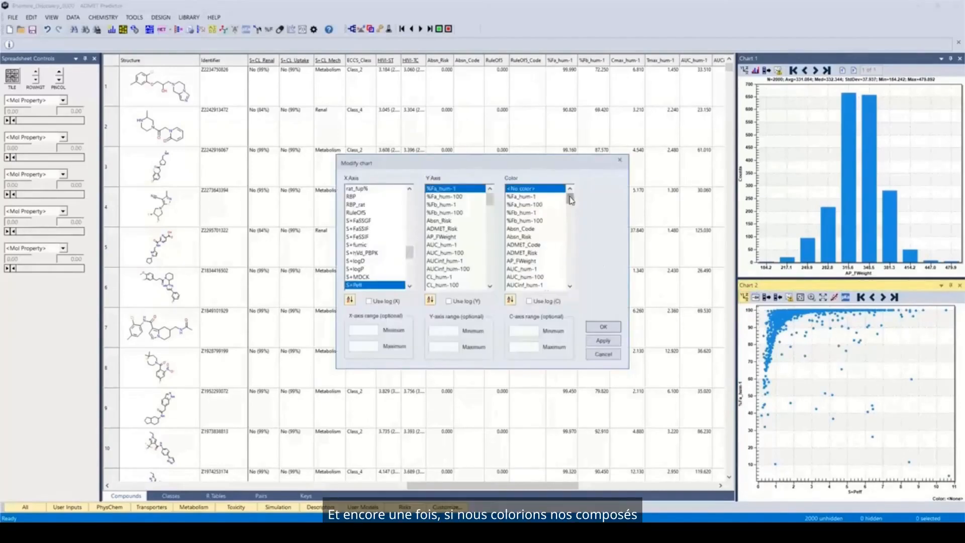
{"action": "left_click_drag", "start_coordinate": [571, 200], "coordinate": [573, 281]}
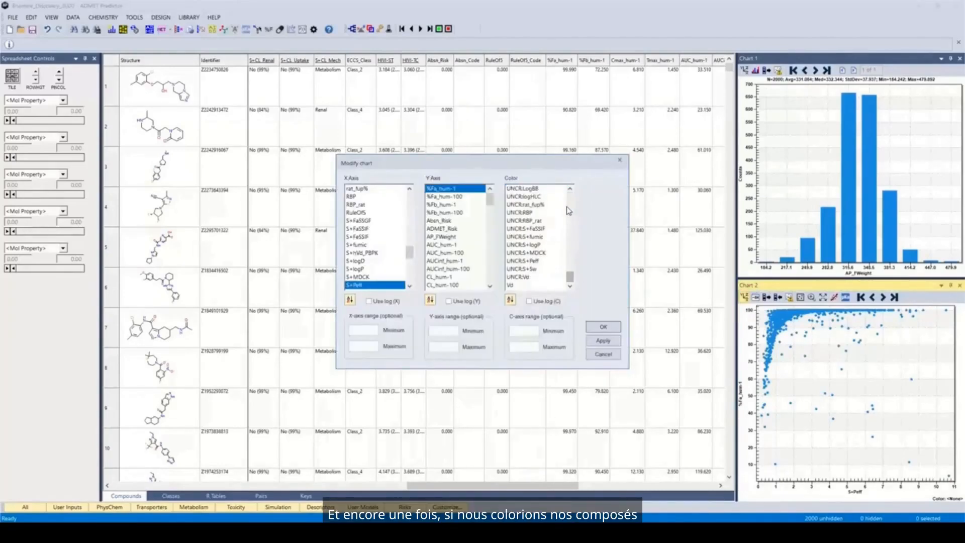
{"action": "scroll", "coordinate": [568, 210], "scroll_direction": "up", "scroll_amount": 4}
{"action": "left_click", "coordinate": [520, 204]}
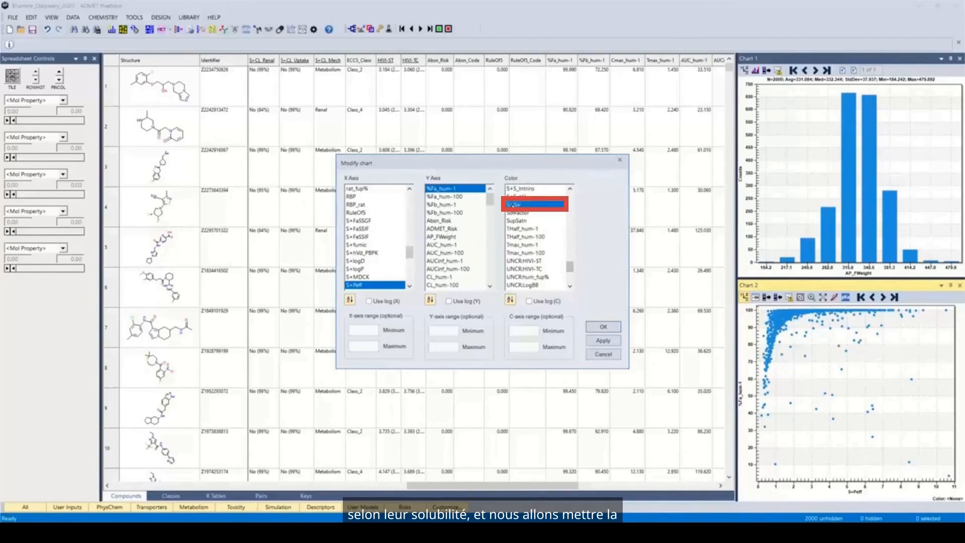
{"action": "left_click", "coordinate": [529, 301]}
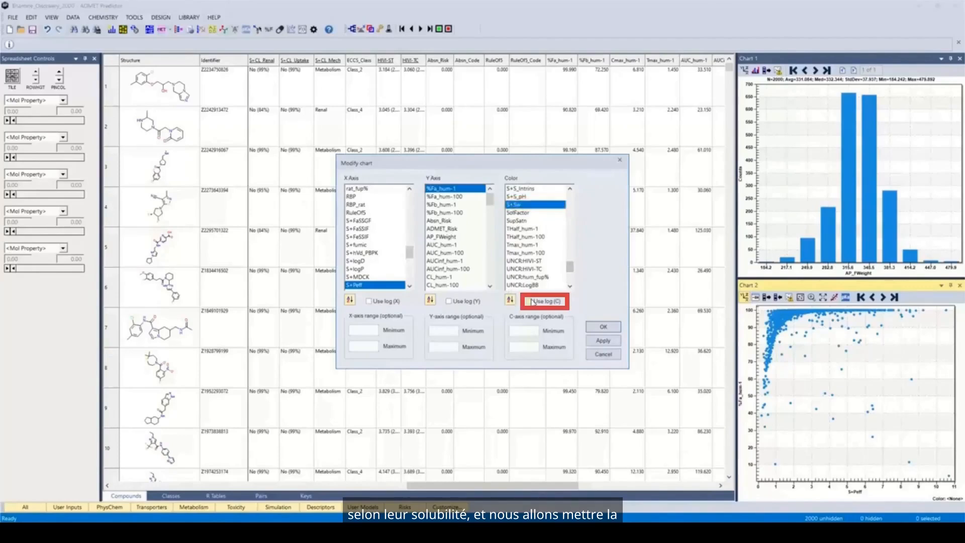
{"action": "left_click", "coordinate": [603, 327]}
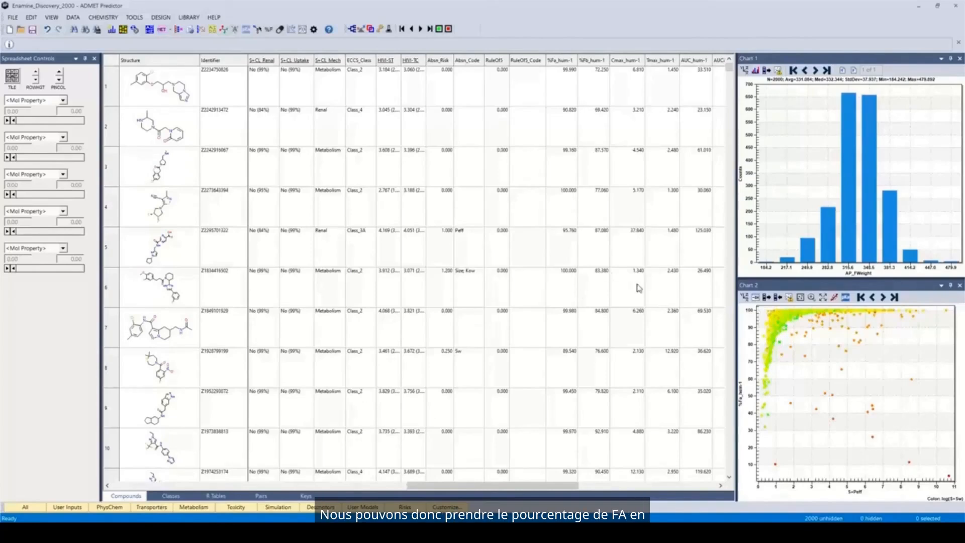
Change Chart 2 to plot %Fa_hum-1 against S+Sw on a log X axis, coloured by S+Peff without a log colour scale
{"action": "left_click", "coordinate": [743, 297]}
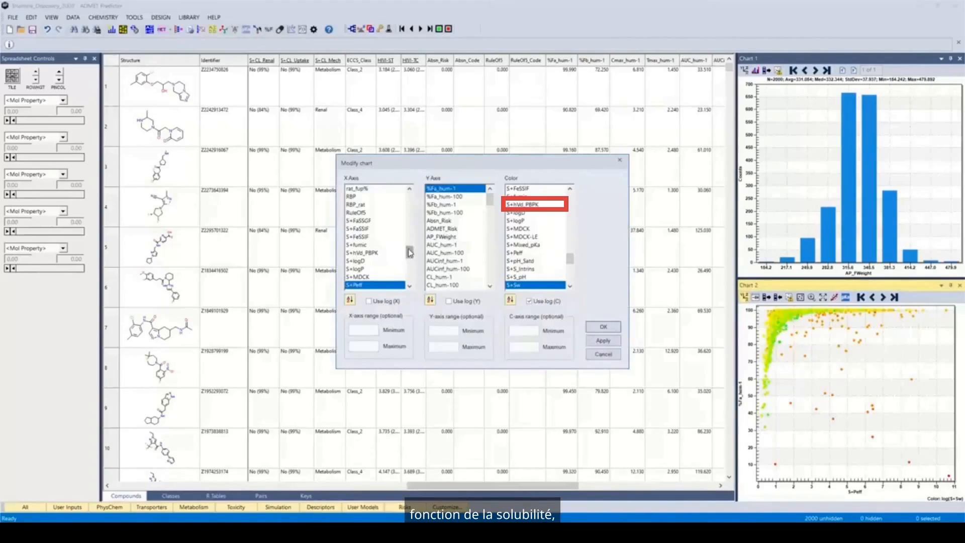
{"action": "left_click_drag", "start_coordinate": [408, 253], "coordinate": [414, 285]}
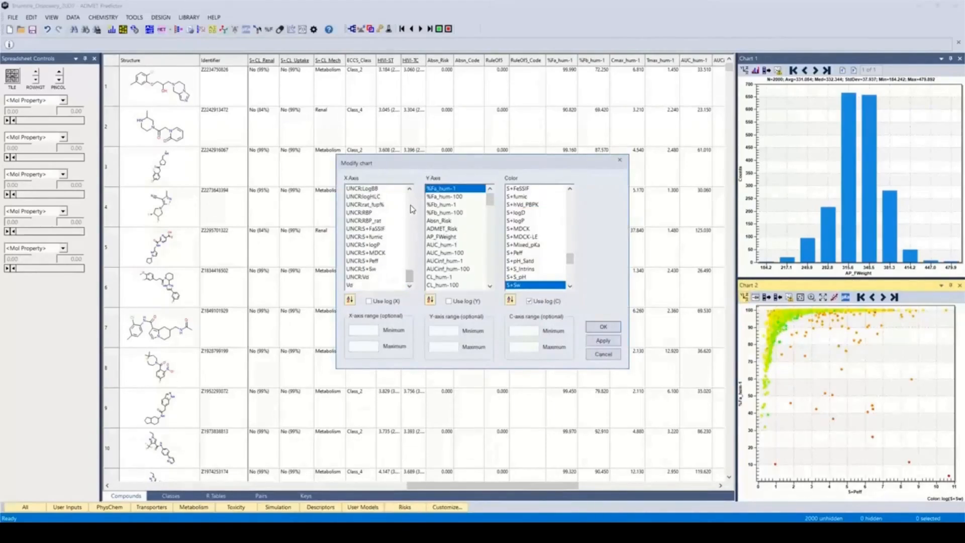
{"action": "scroll", "coordinate": [410, 209], "scroll_direction": "up", "scroll_amount": 4}
{"action": "left_click", "coordinate": [363, 214]}
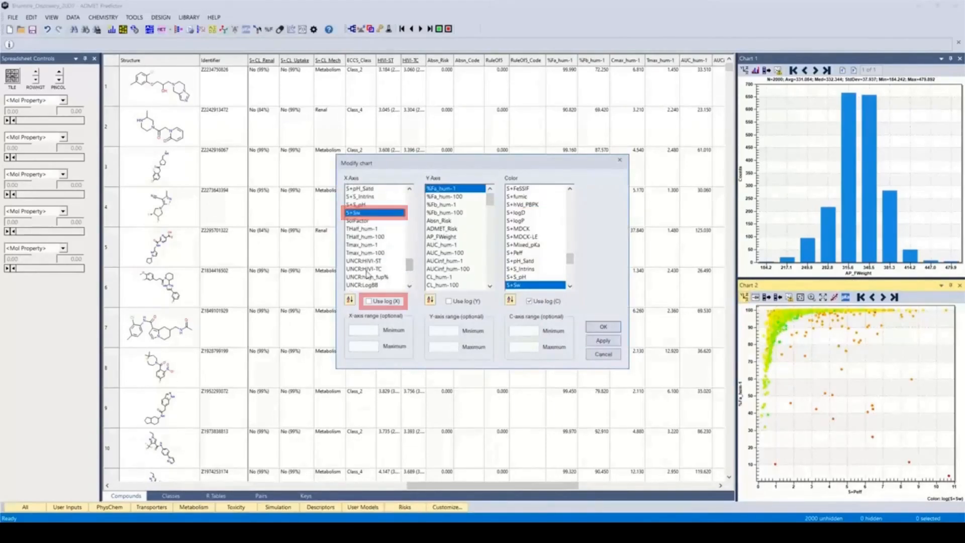
{"action": "left_click", "coordinate": [369, 301]}
{"action": "left_click", "coordinate": [518, 253]}
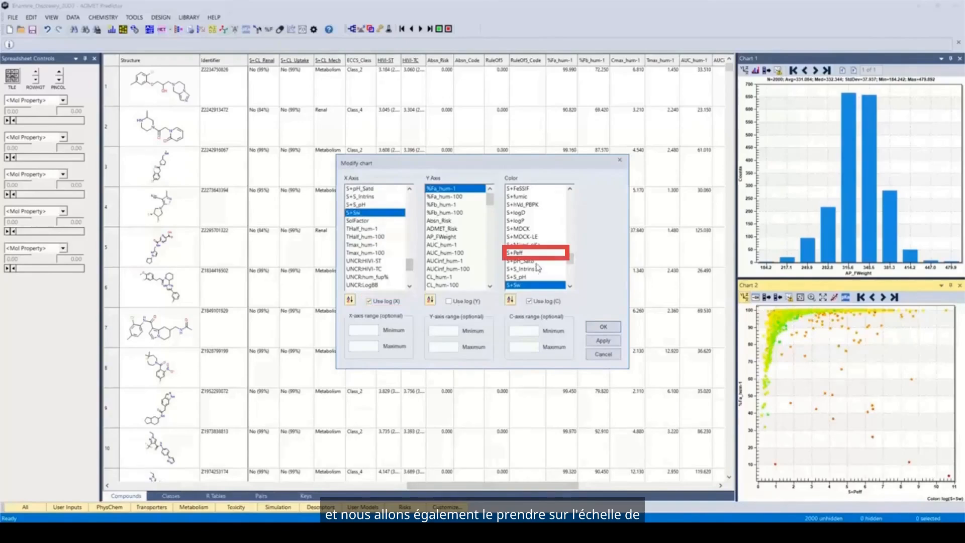
{"action": "left_click", "coordinate": [529, 301]}
{"action": "left_click", "coordinate": [592, 327]}
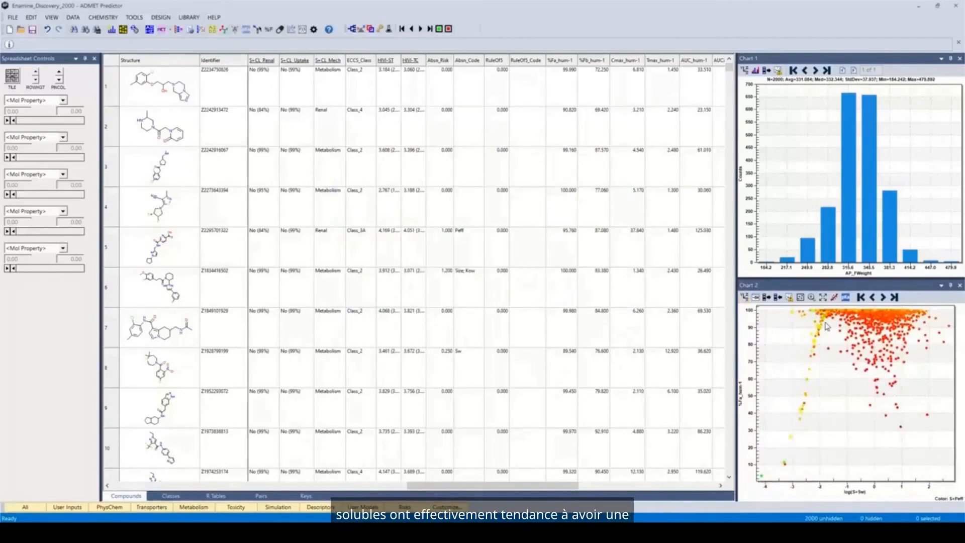
Switch to File Explorer and open the 2003 AAPSPharmSci SolubilityAbsorption PDF article from the Scen11 folder
{"action": "mouse_move", "coordinate": [873, 325]}
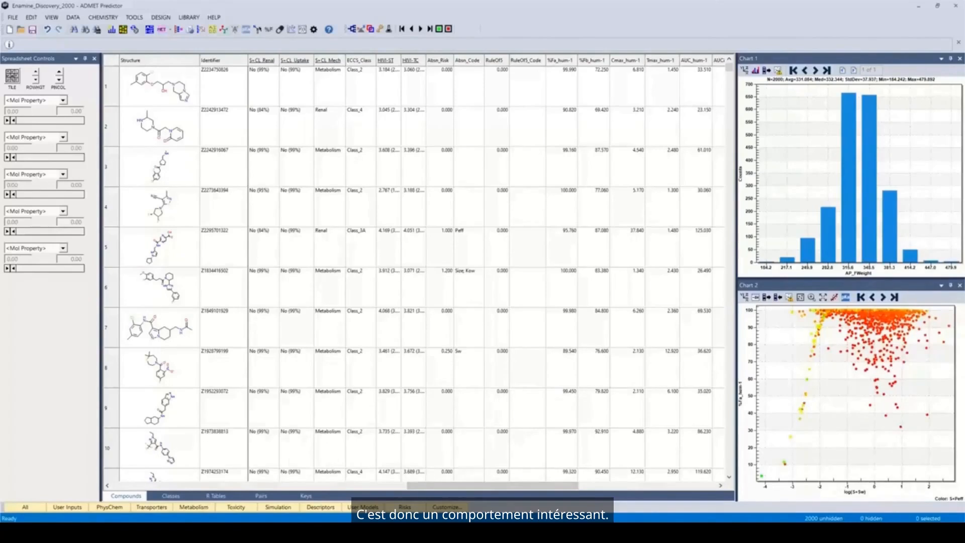
{"action": "left_click", "coordinate": [238, 533]}
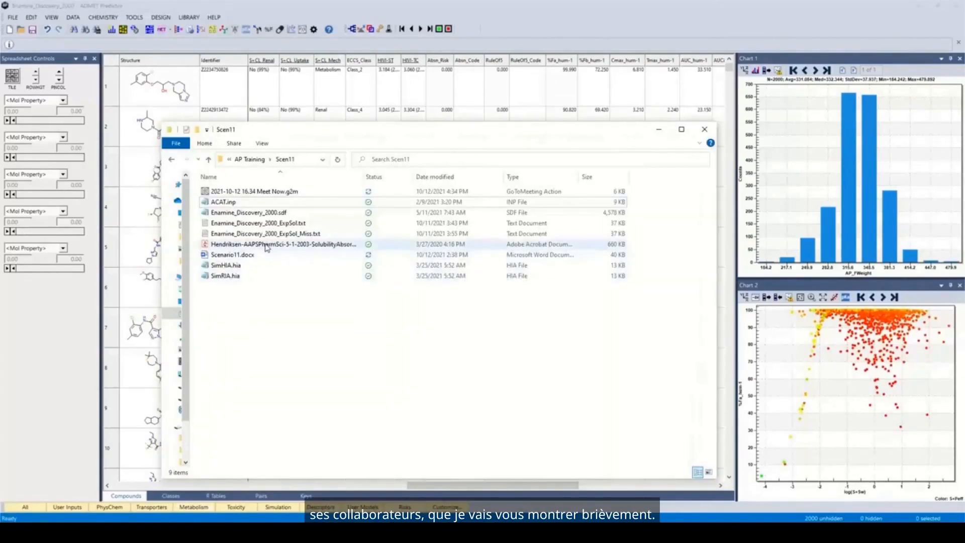
{"action": "left_click", "coordinate": [266, 246]}
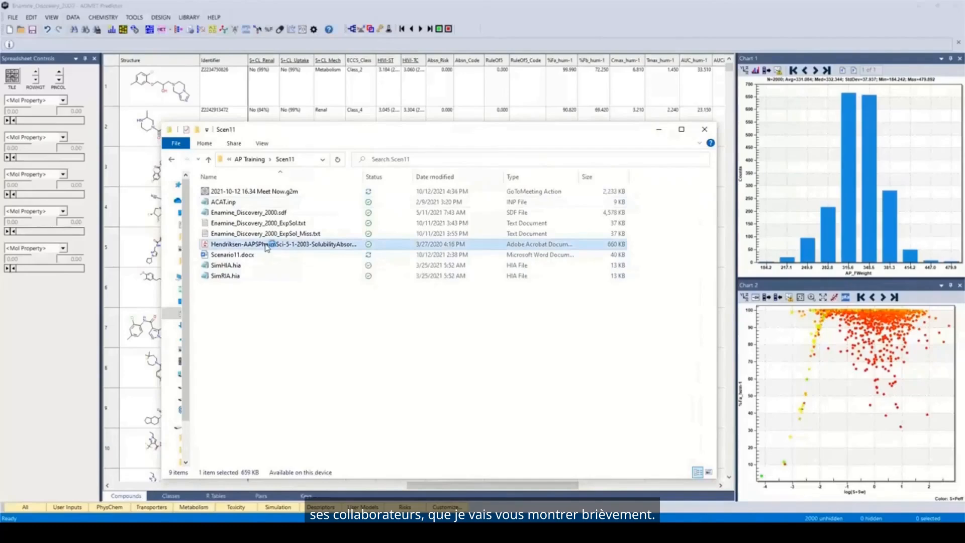
{"action": "double_click", "coordinate": [267, 246]}
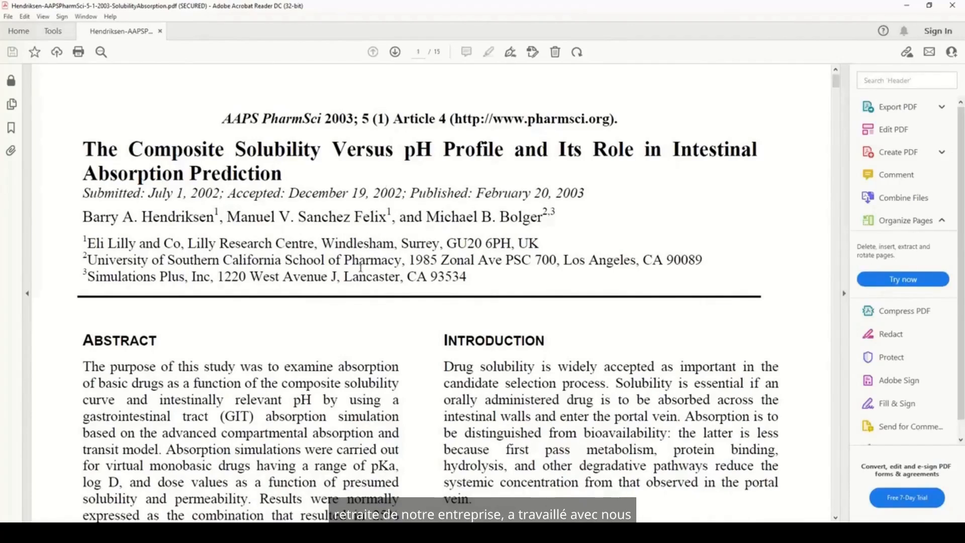
Examine Figure 2 on page 9, fraction absorbed as a function of solubility and permeability, and return to Chart 2 in ADMET Predictor
{"action": "scroll", "coordinate": [361, 267], "scroll_direction": "down", "scroll_amount": 1}
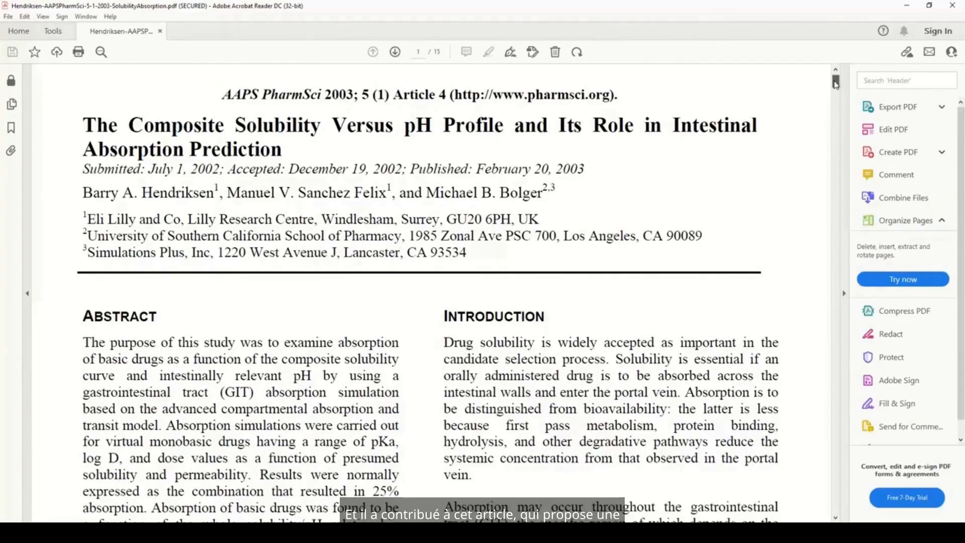
{"action": "left_click_drag", "start_coordinate": [836, 83], "coordinate": [890, 322]}
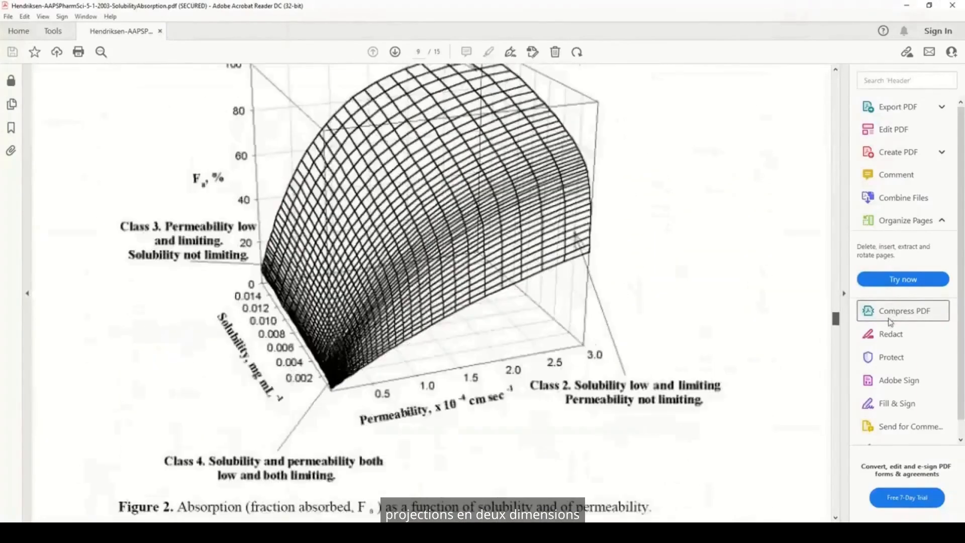
{"action": "scroll", "coordinate": [569, 300], "scroll_direction": "up", "scroll_amount": 1}
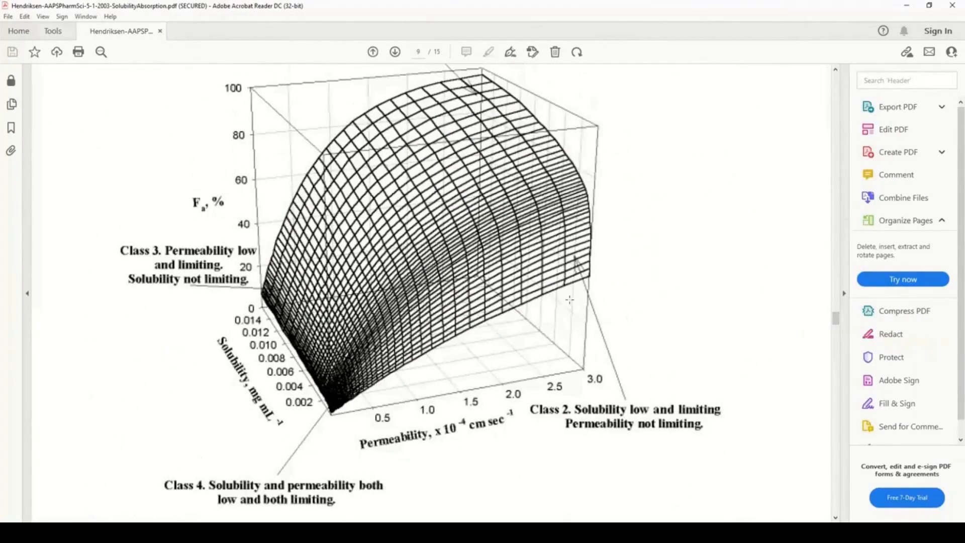
{"action": "scroll", "coordinate": [570, 300], "scroll_direction": "down", "scroll_amount": 1}
{"action": "scroll", "coordinate": [570, 300], "scroll_direction": "up", "scroll_amount": 1}
{"action": "scroll", "coordinate": [430, 415], "scroll_direction": "up", "scroll_amount": 1}
{"action": "scroll", "coordinate": [424, 372], "scroll_direction": "up", "scroll_amount": 1}
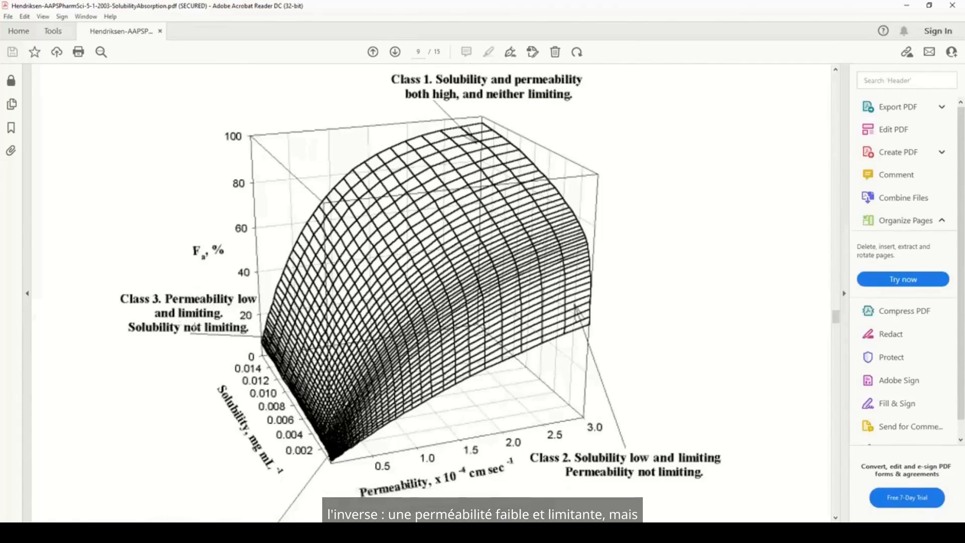
{"action": "scroll", "coordinate": [194, 328], "scroll_direction": "down", "scroll_amount": 2}
{"action": "scroll", "coordinate": [194, 327], "scroll_direction": "down", "scroll_amount": 2}
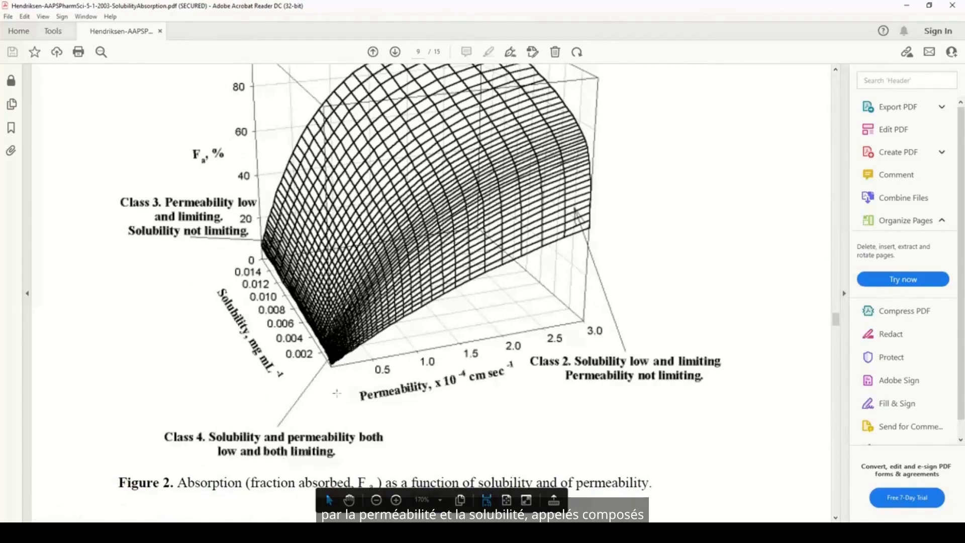
{"action": "scroll", "coordinate": [317, 359], "scroll_direction": "up", "scroll_amount": 1}
{"action": "scroll", "coordinate": [319, 359], "scroll_direction": "down", "scroll_amount": 1}
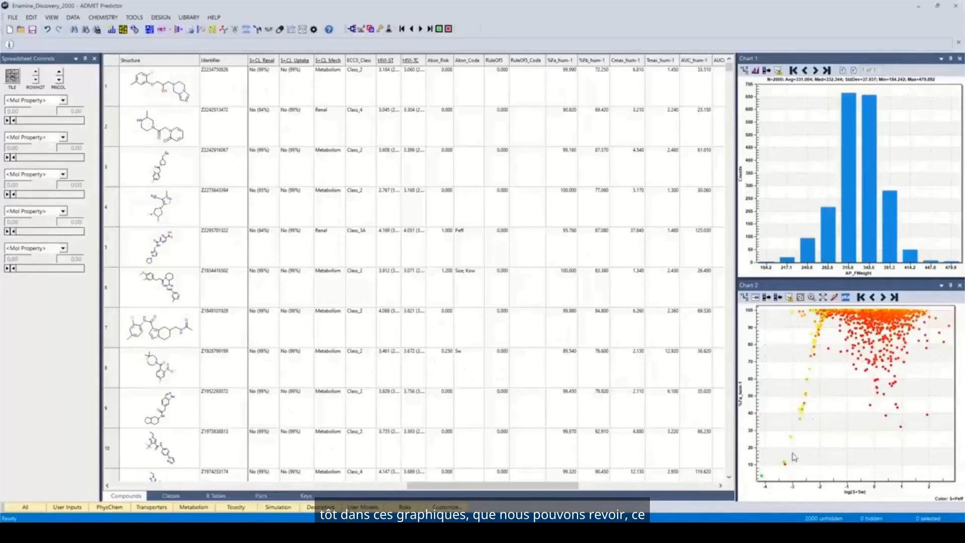
{"action": "mouse_move", "coordinate": [810, 389]}
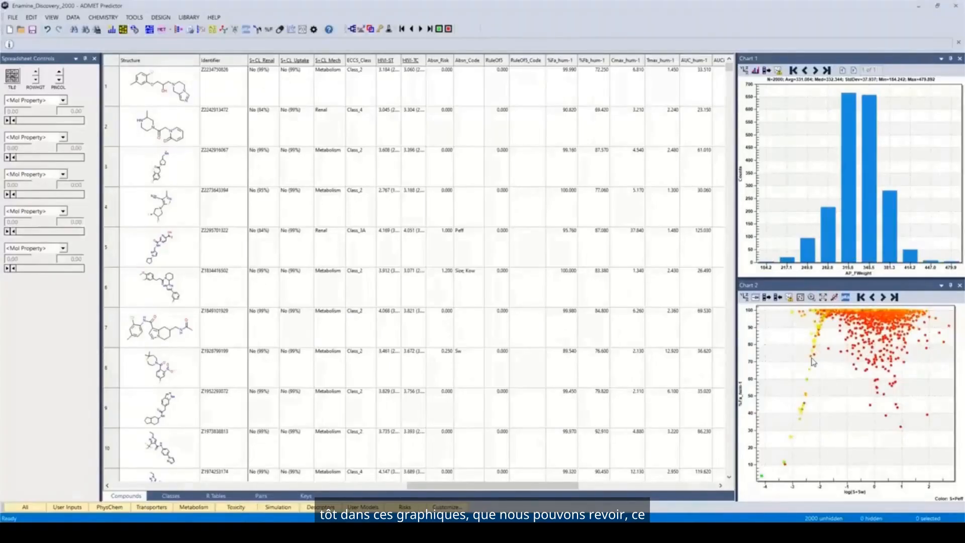